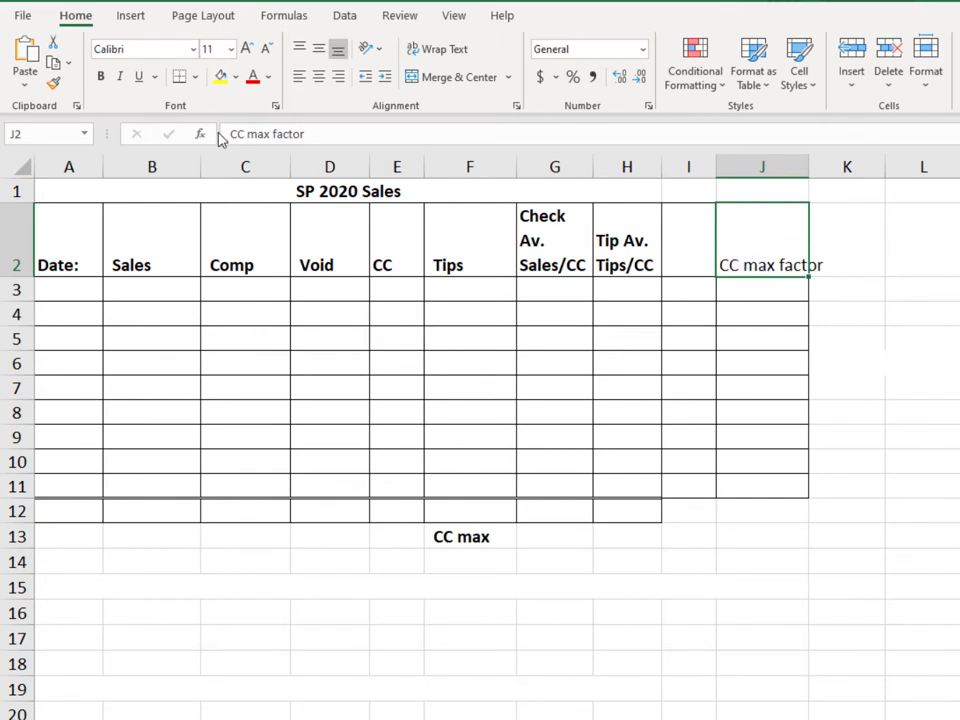
- Extend the header in cell J2 to read "CC max factor/CCmax/CC"
left_click(314, 133)
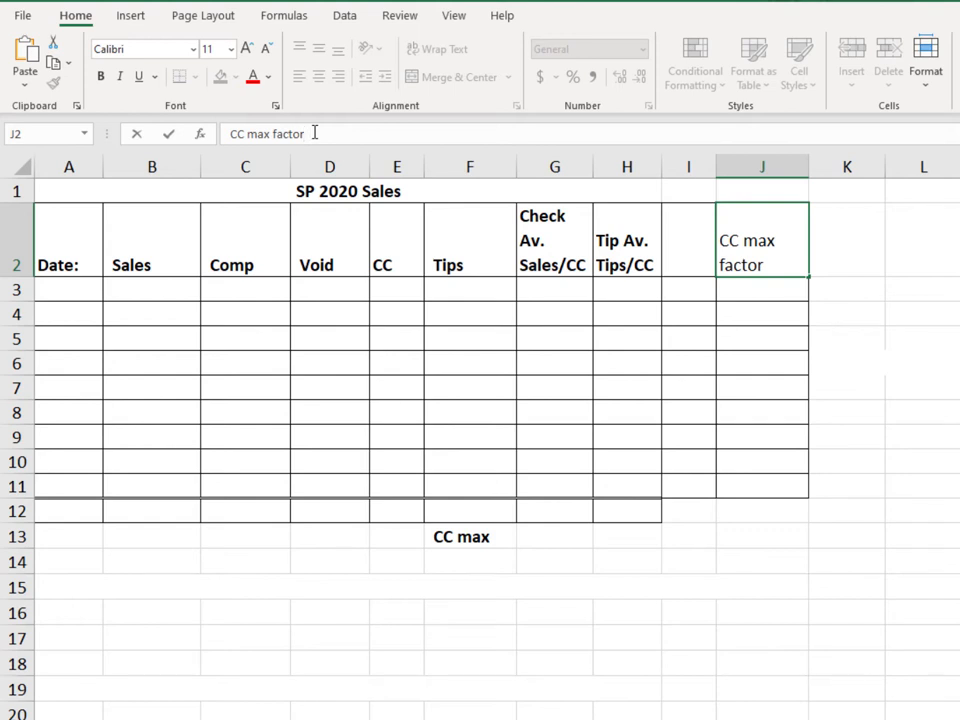
type("/CCms")
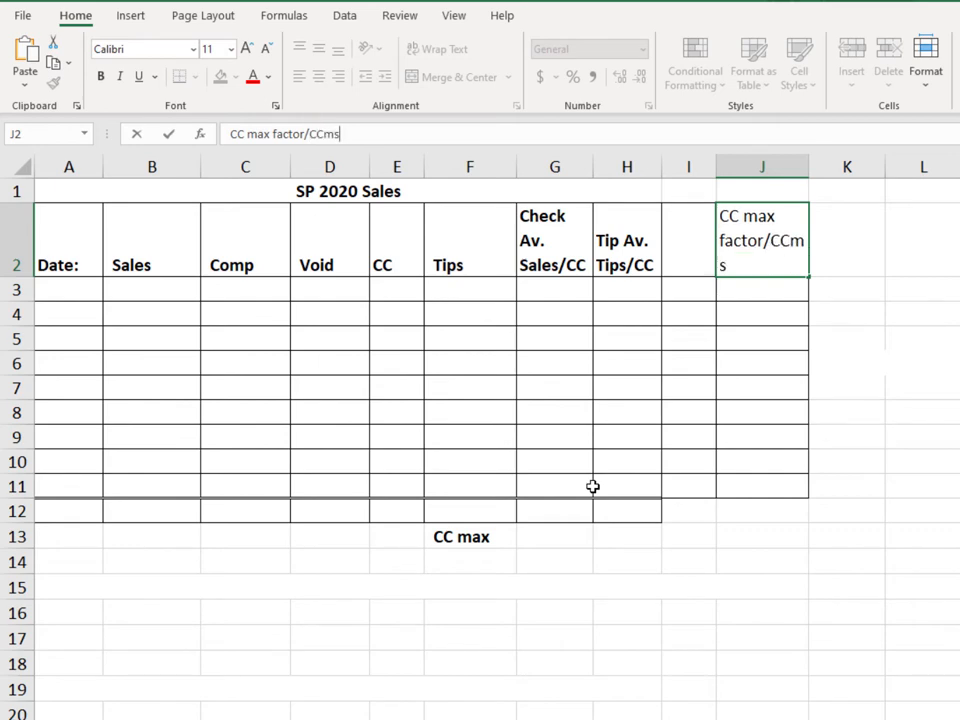
type("x/")
type("CC")
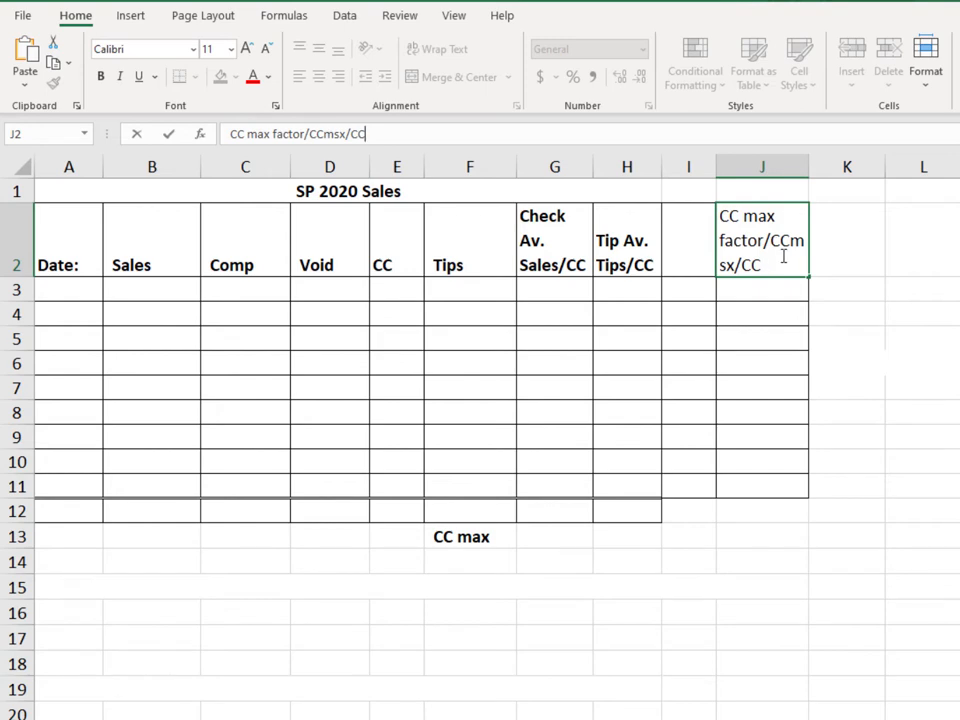
key("Return")
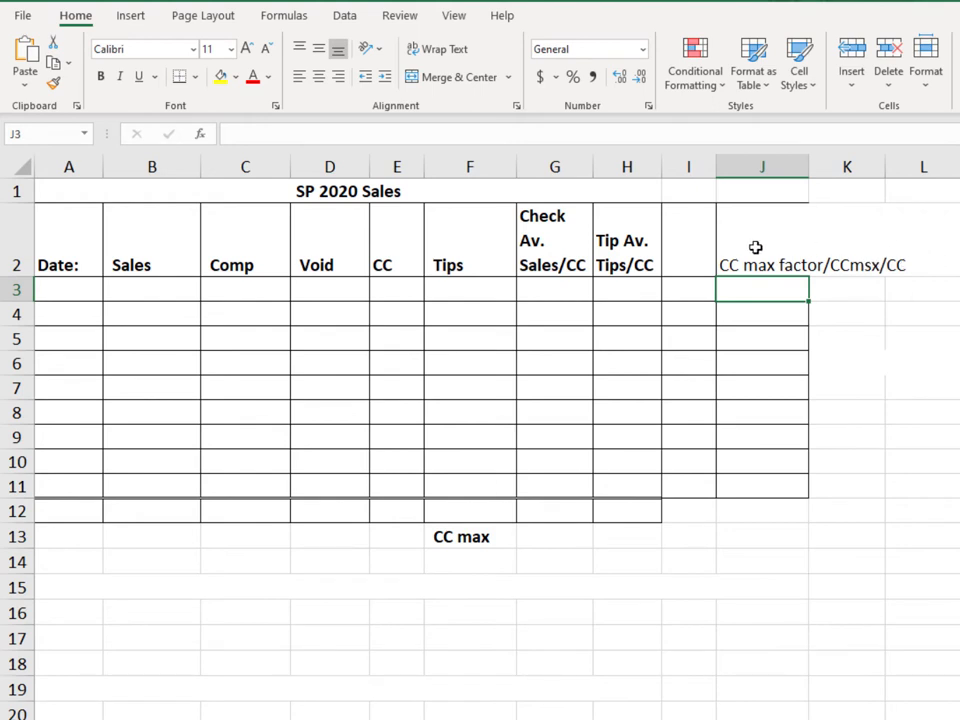
left_click(785, 238)
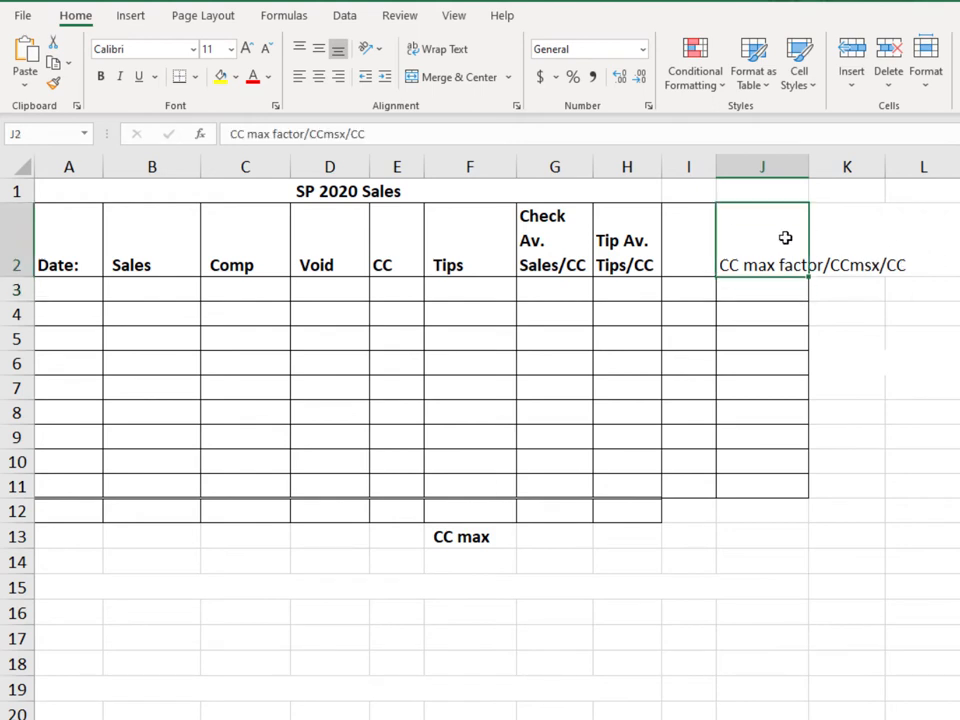
left_click(338, 135)
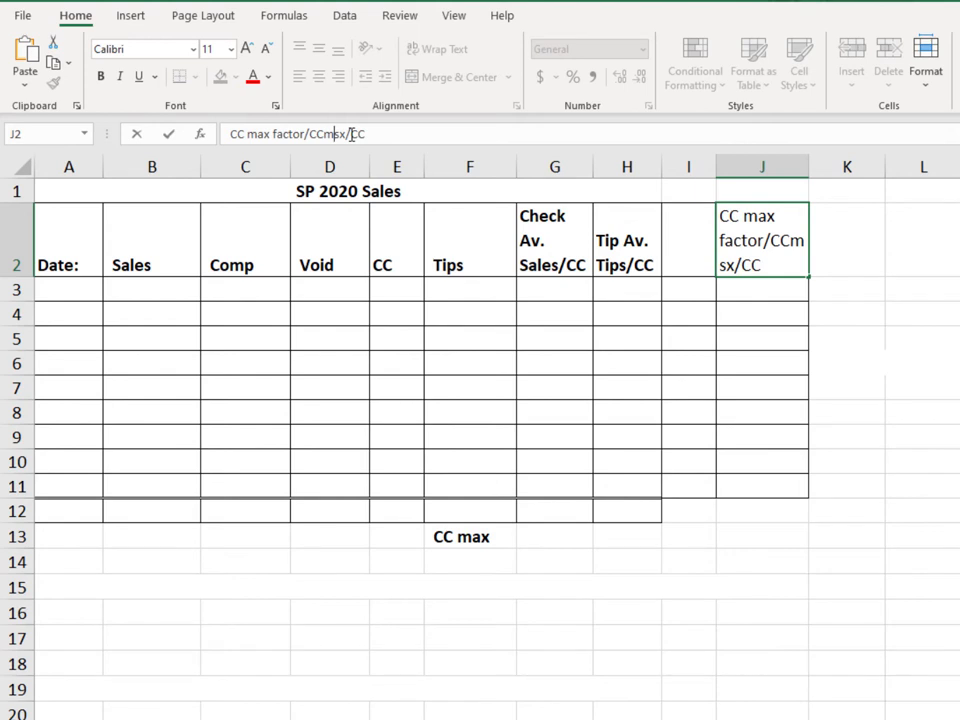
key("Delete")
type("a")
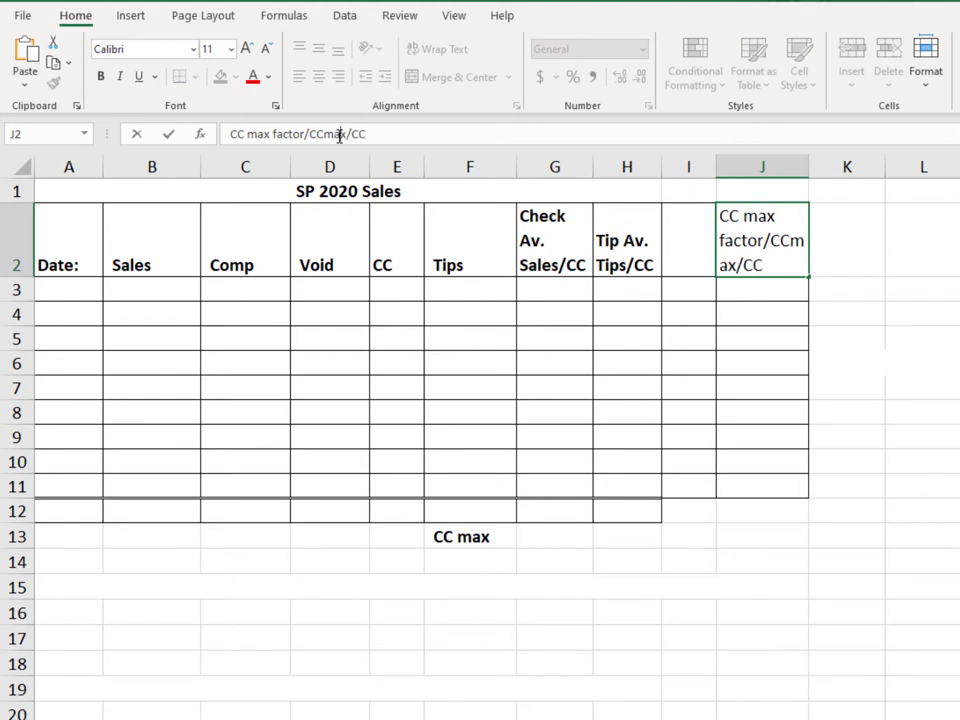
- Make the J2 header bold and wrap its text within the cell
left_click_drag(418, 136, 171, 148)
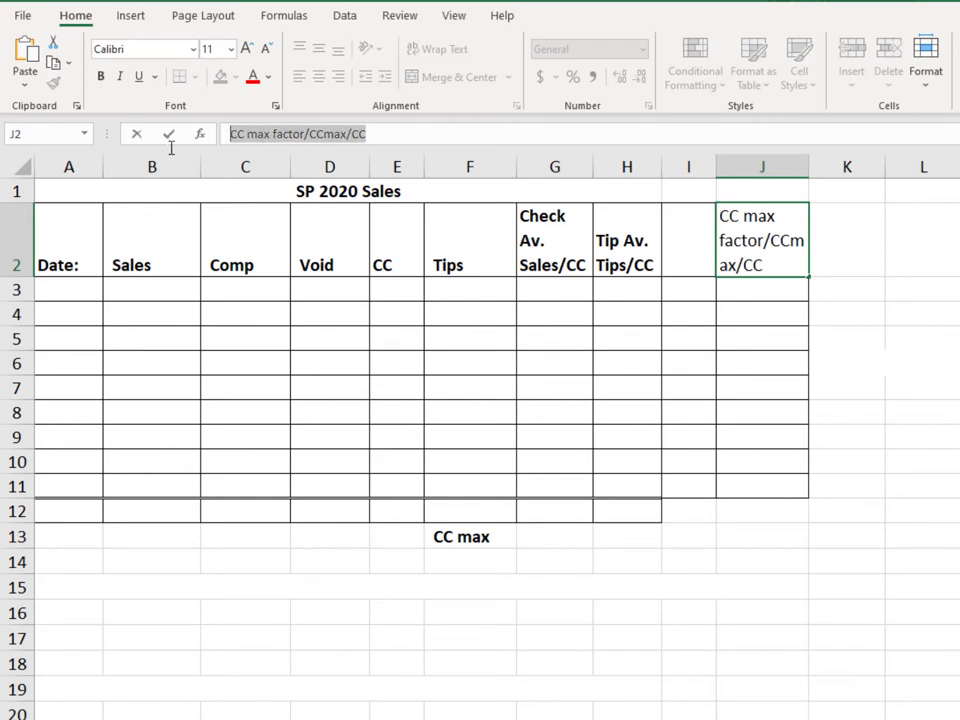
left_click(100, 77)
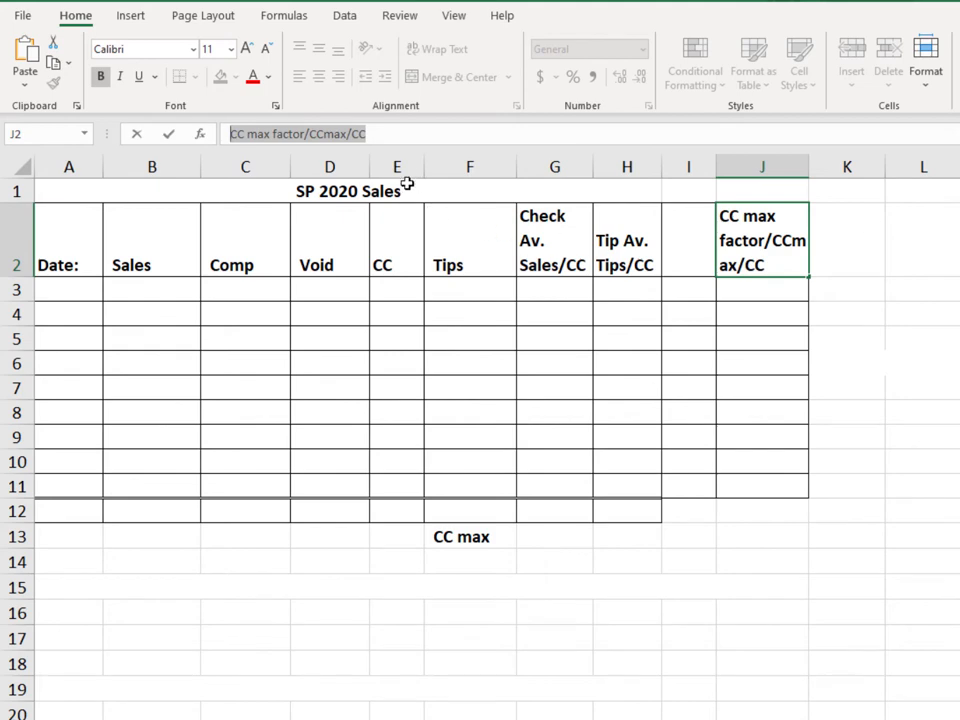
left_click(763, 289)
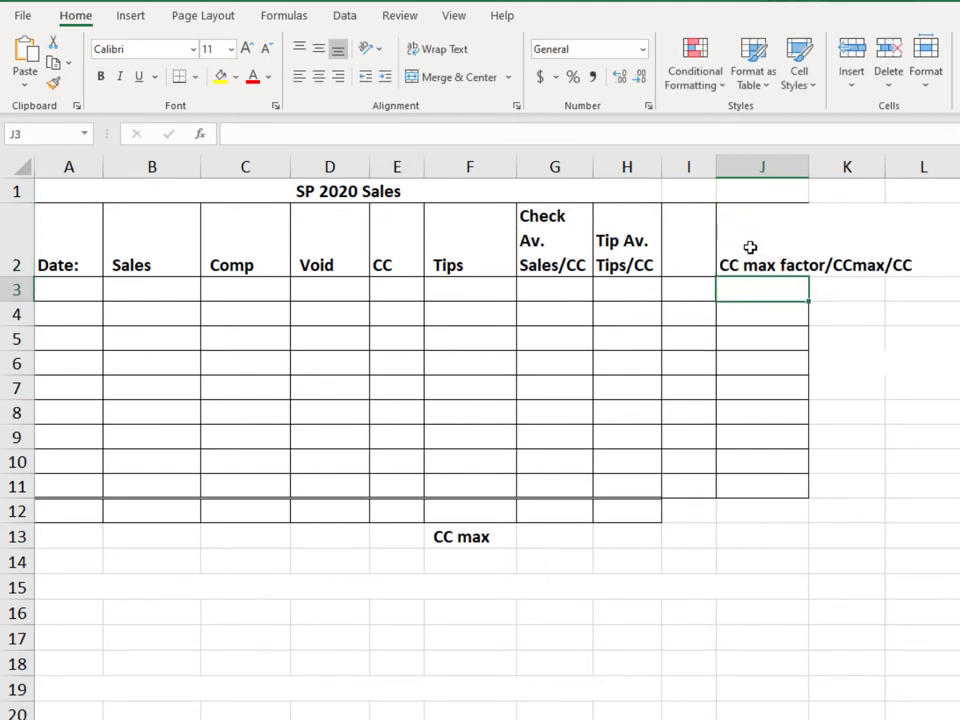
left_click(751, 248)
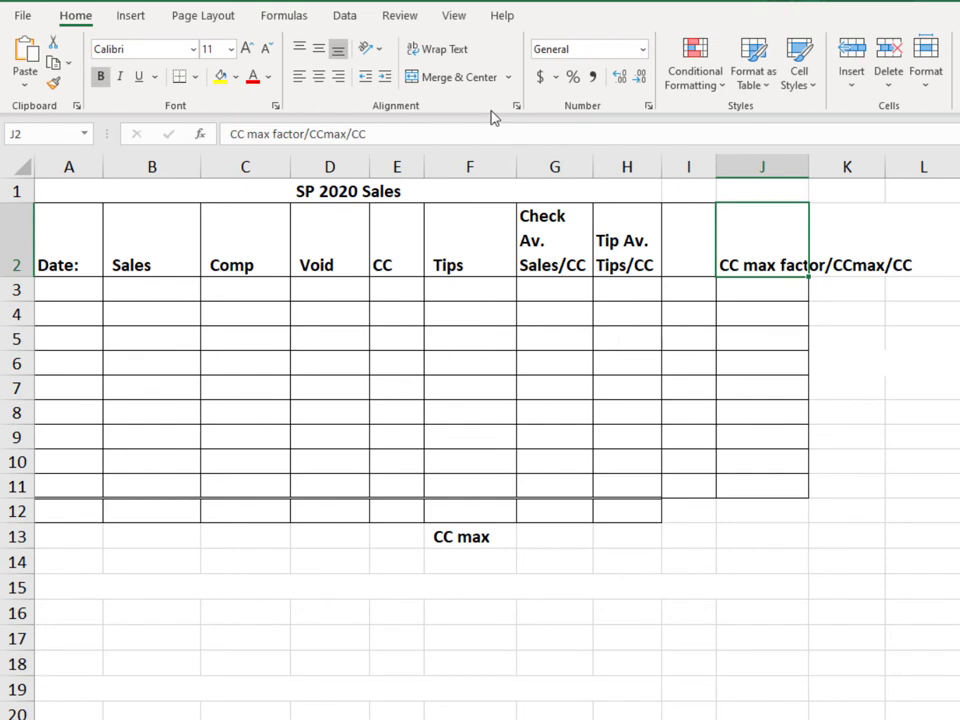
left_click(440, 53)
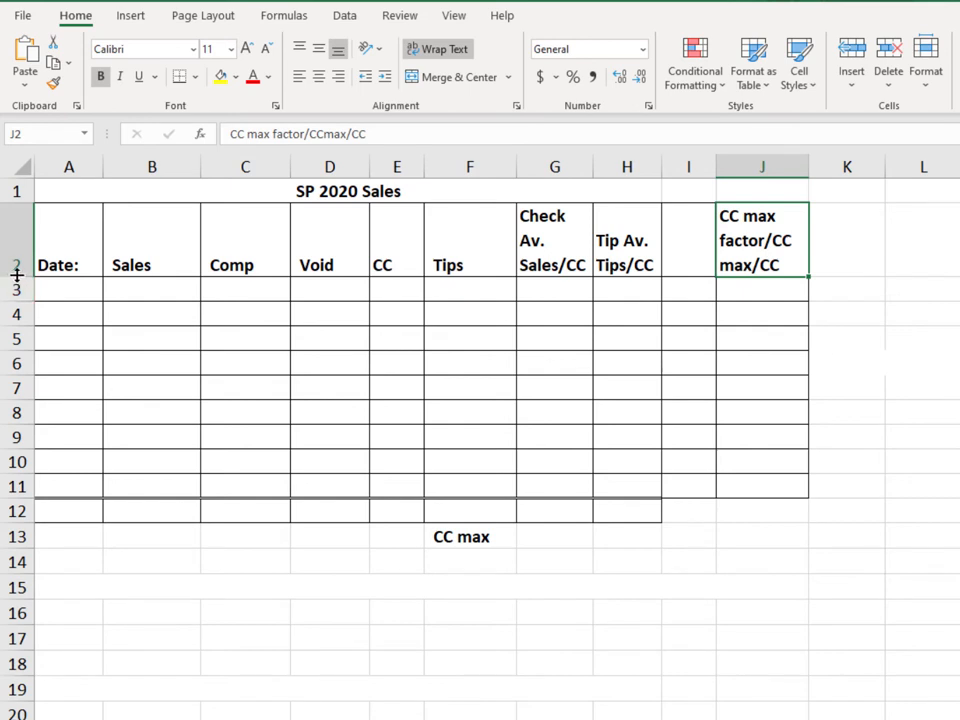
- Try a shorter height for row 2, undo it, and fit column B's width to its contents
left_click_drag(17, 275, 18, 240)
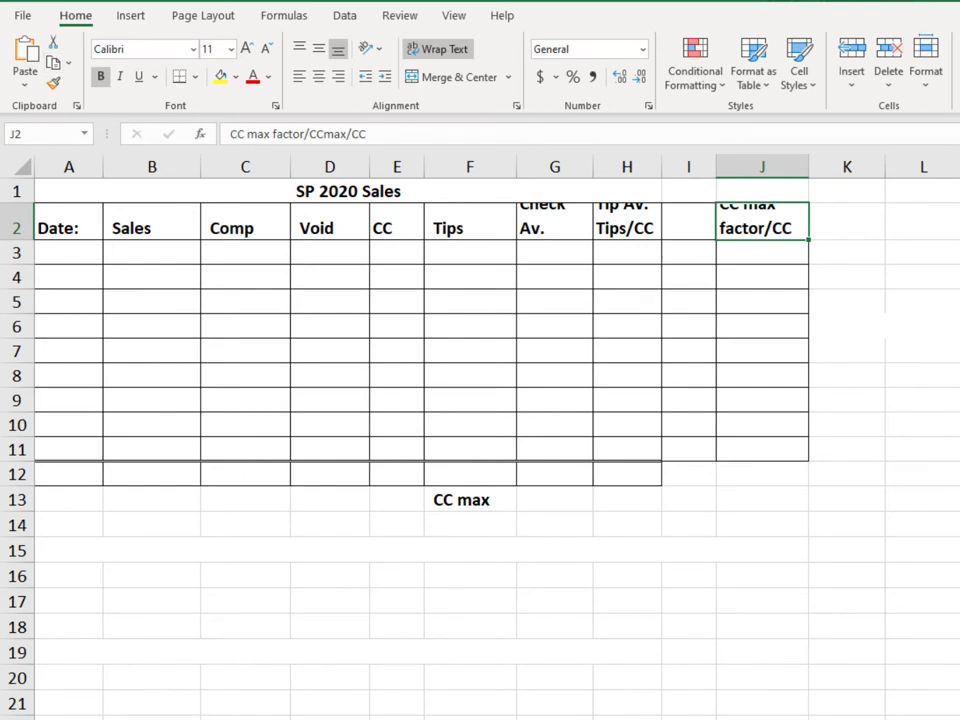
key("ctrl+z")
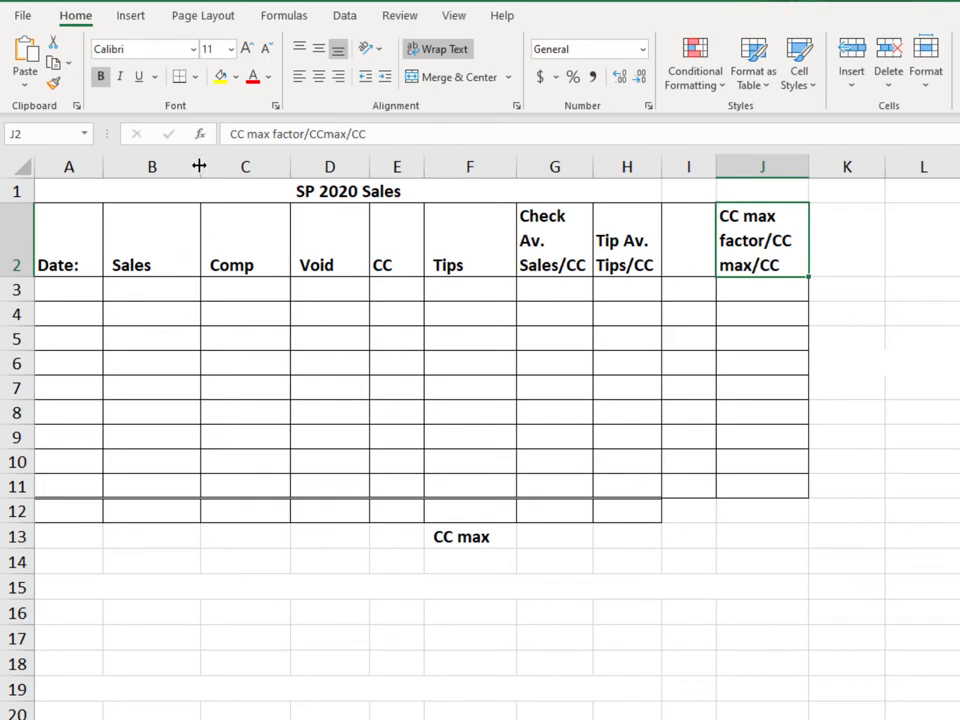
mouse_move(200, 166)
left_mouse_down()
mouse_move(166, 165)
mouse_move(189, 166)
left_mouse_up()
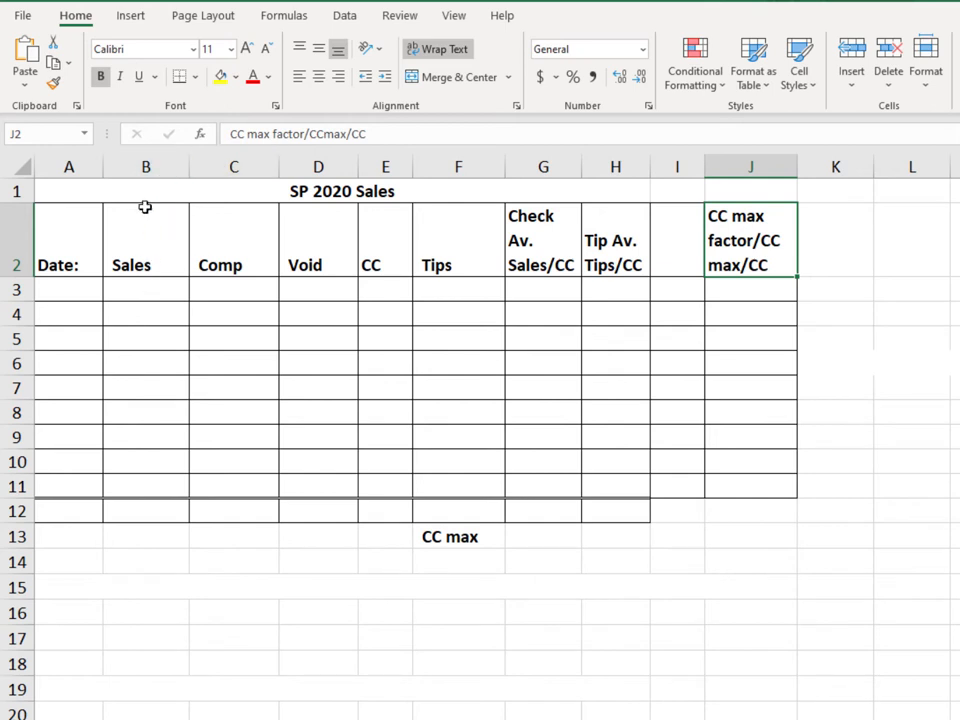
double_click(189, 165)
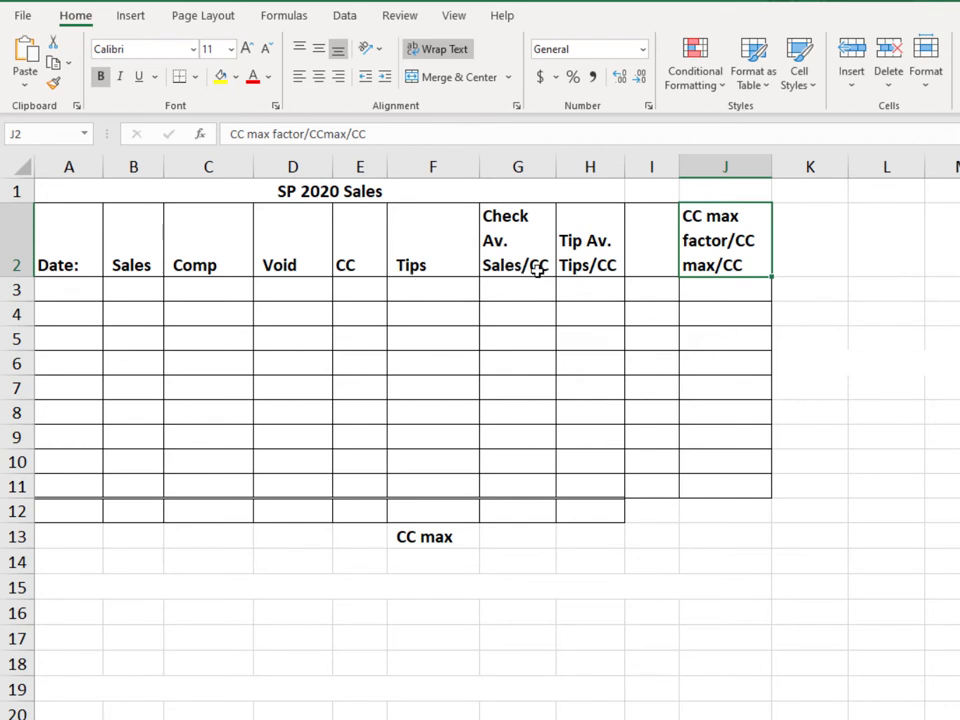
- Enter the check average formula =B3/E3 in cell G3, dividing Sales by CC
left_click(512, 289)
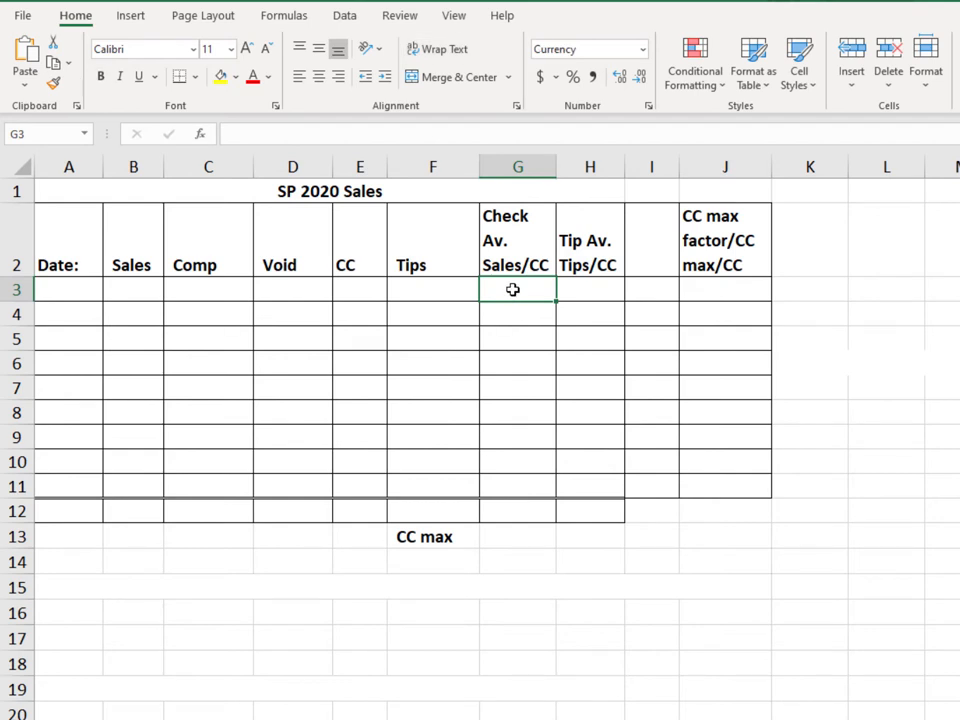
type("=")
left_click(131, 288)
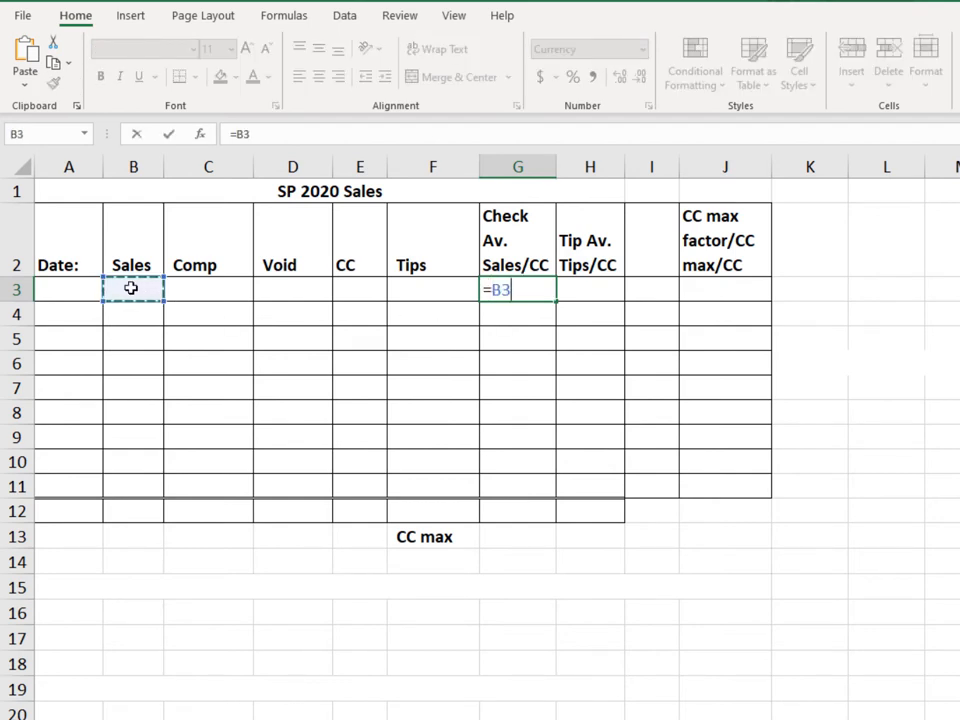
type("/")
left_click(366, 288)
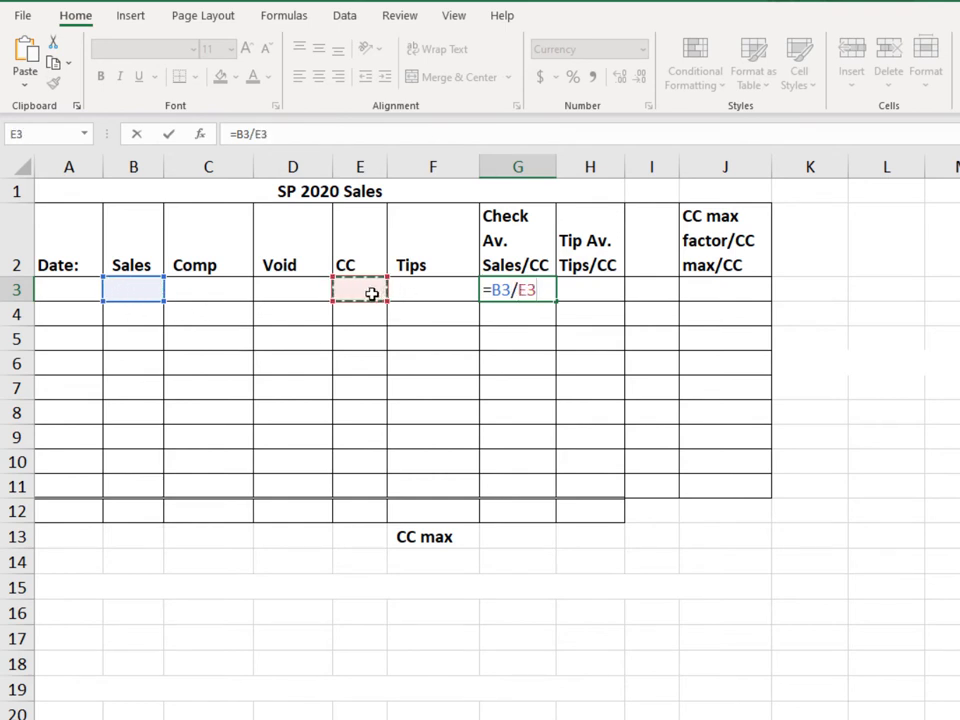
key("Return")
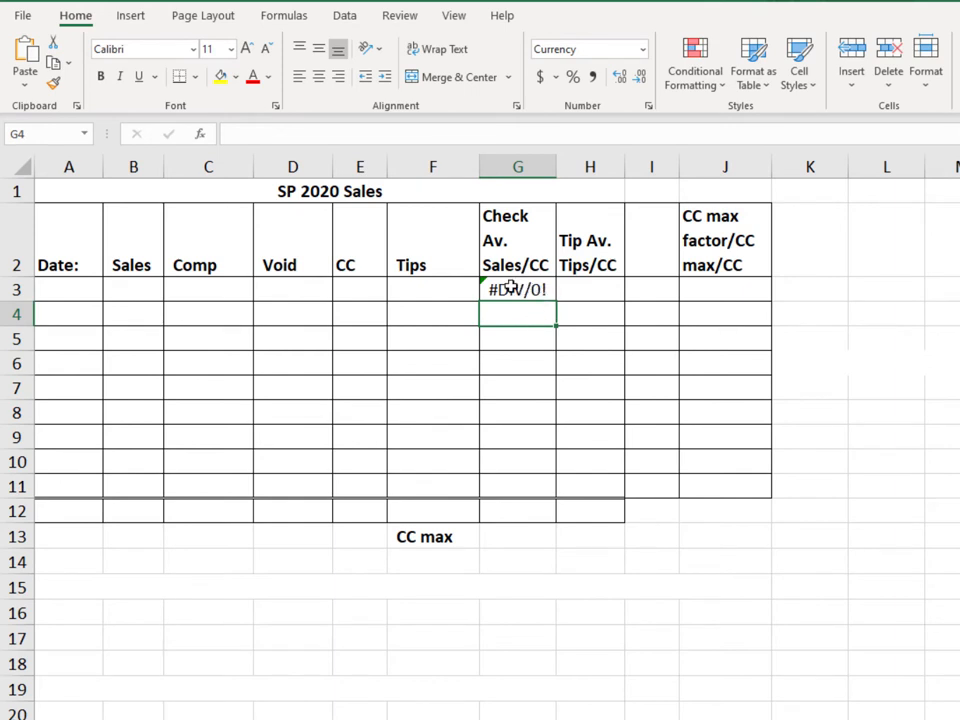
- Enter sample values in row 3: 100 for Sales and 10 for CC
left_click(134, 291)
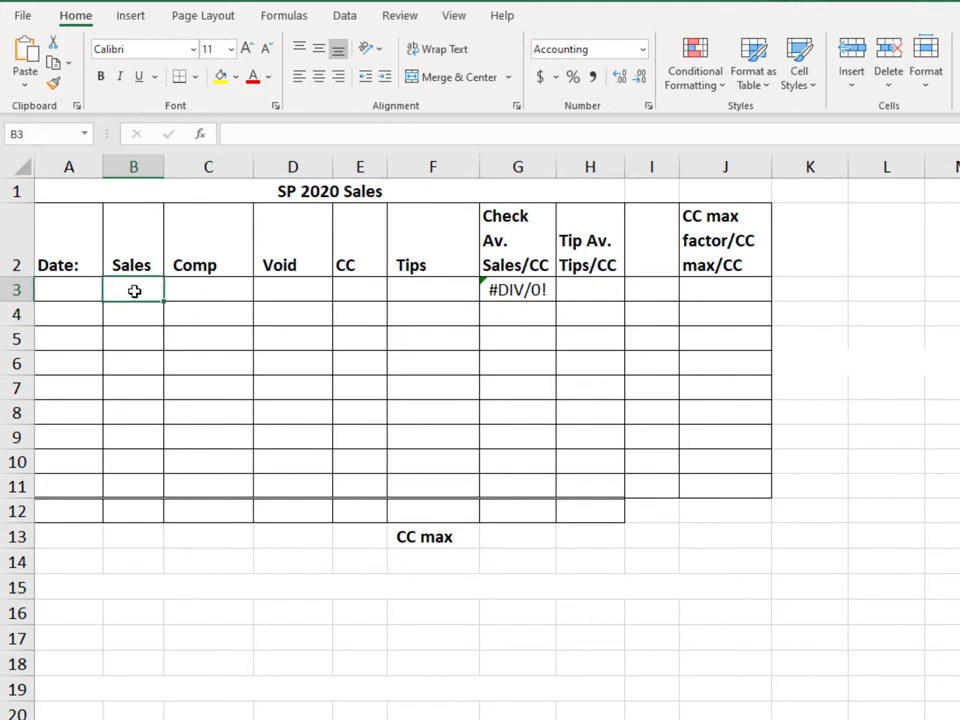
type("100")
key("Return")
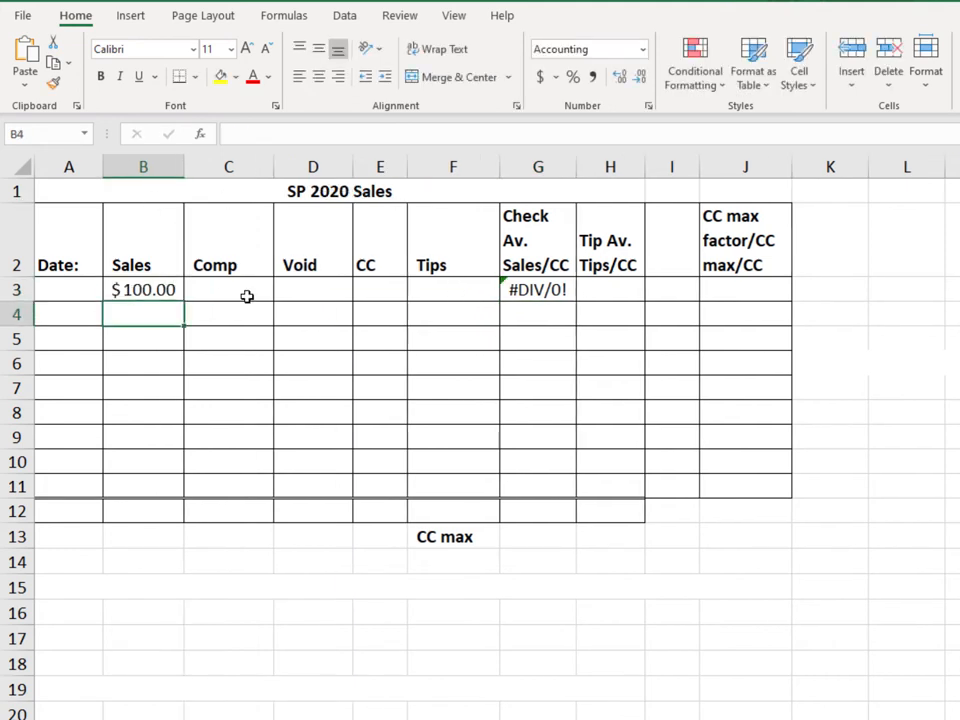
left_click(379, 291)
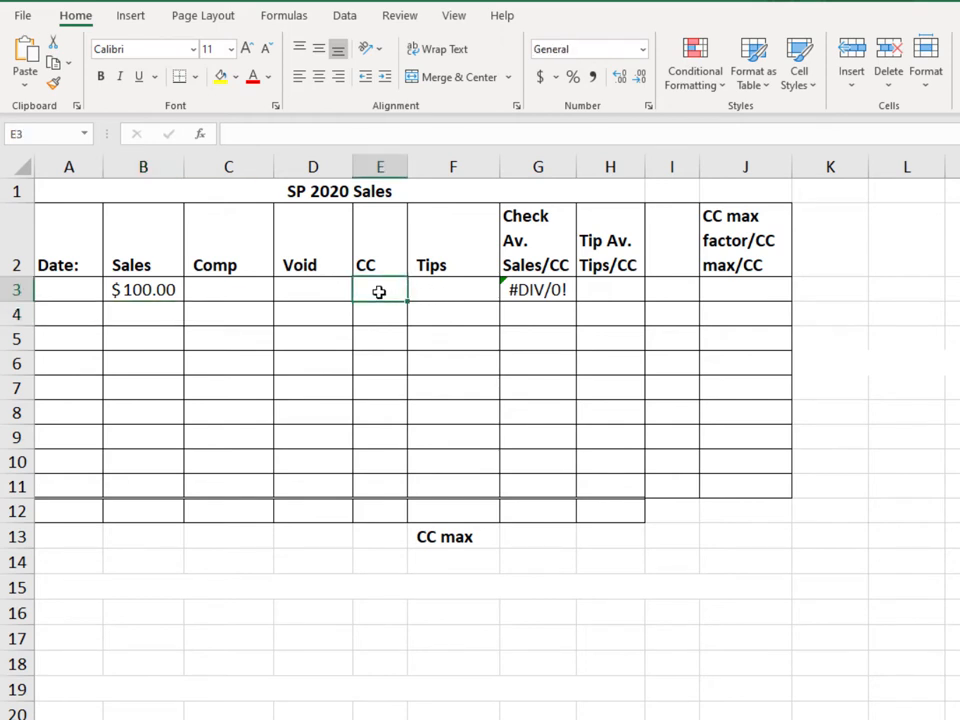
type("10")
key("Return")
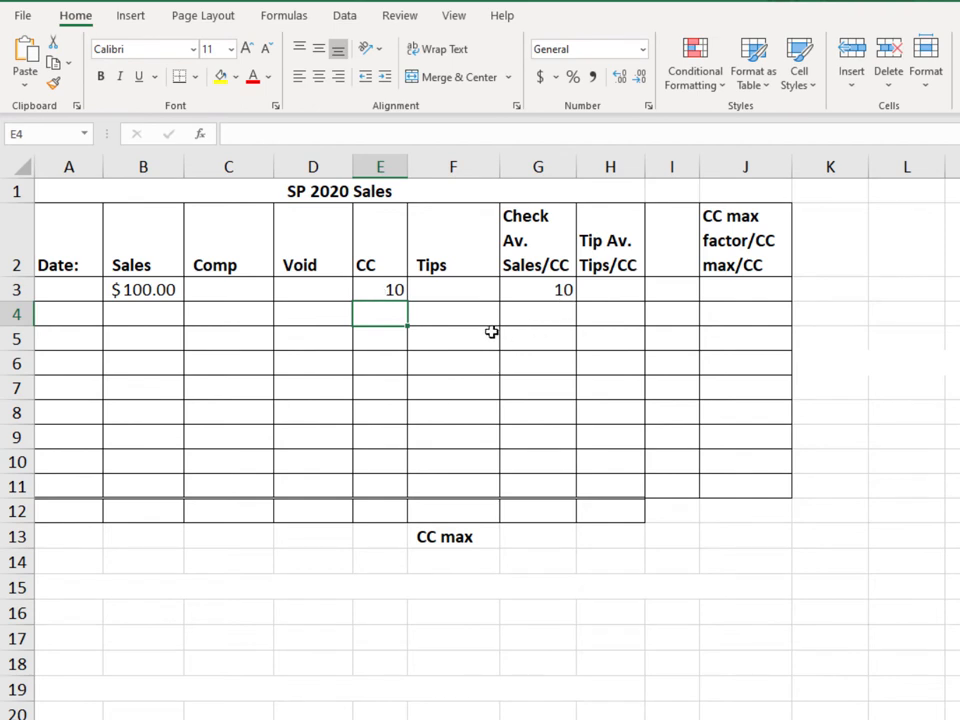
- Enter sample values in row 4: 5 for CC and 75 for Sales
type("5")
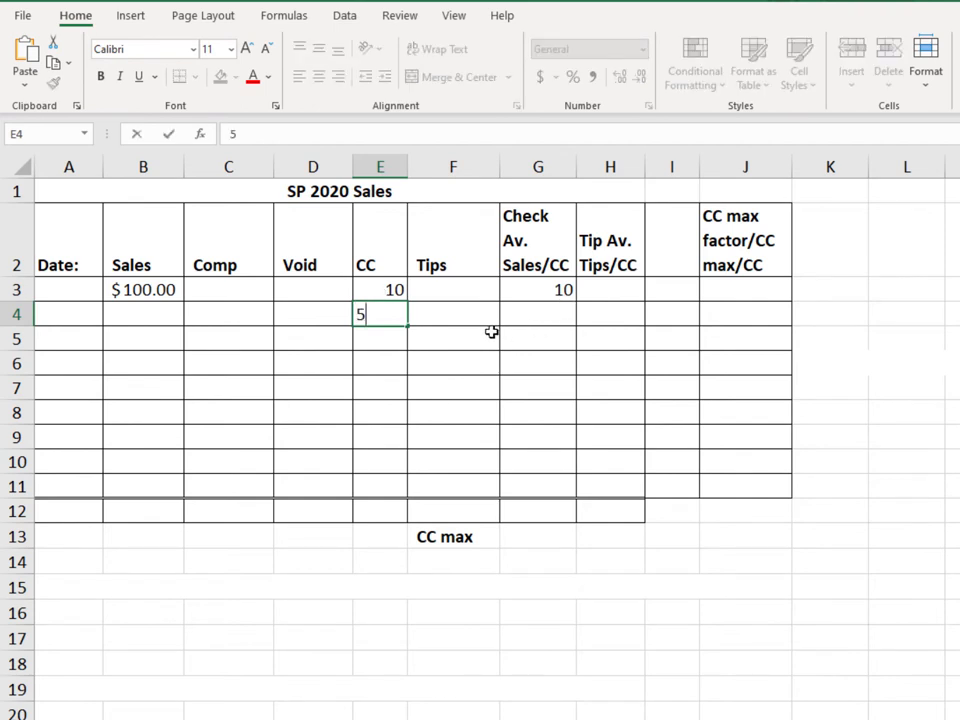
left_click(139, 313)
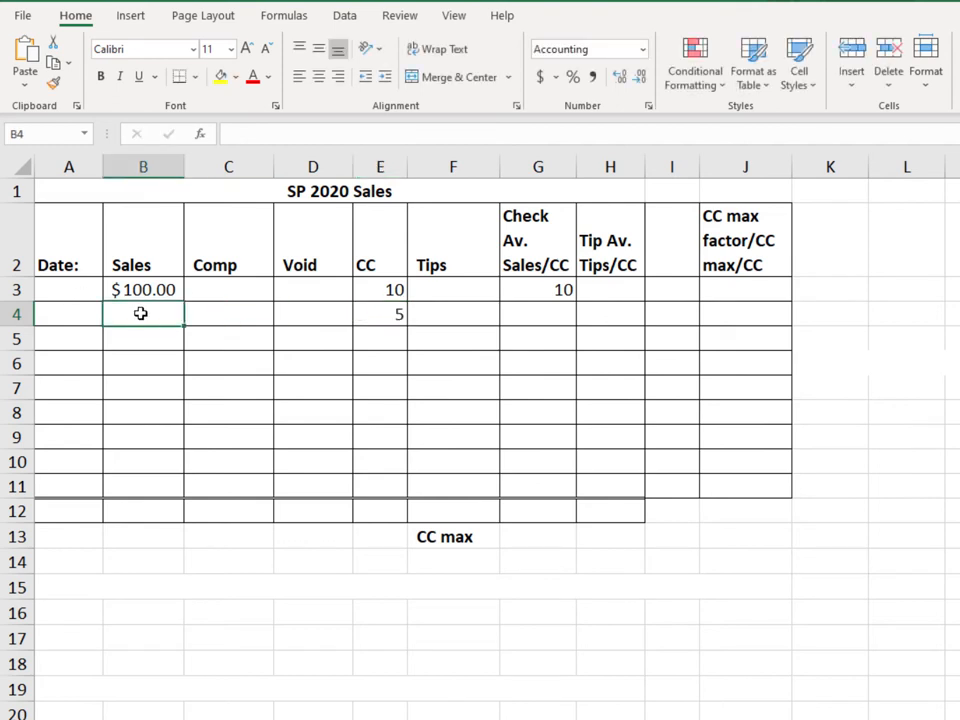
type("75")
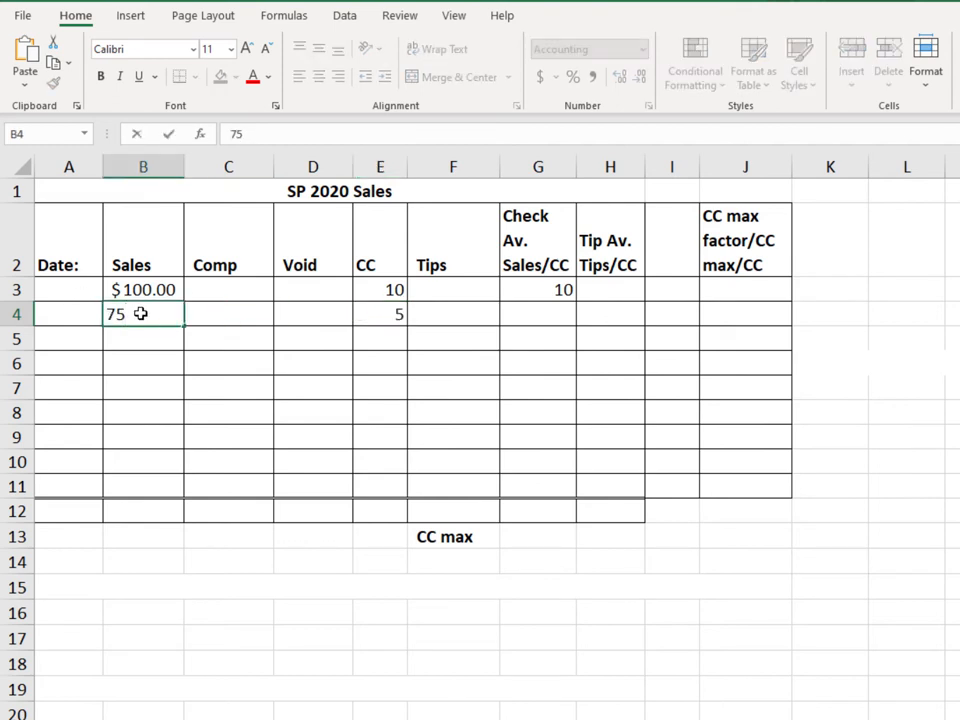
key("Return")
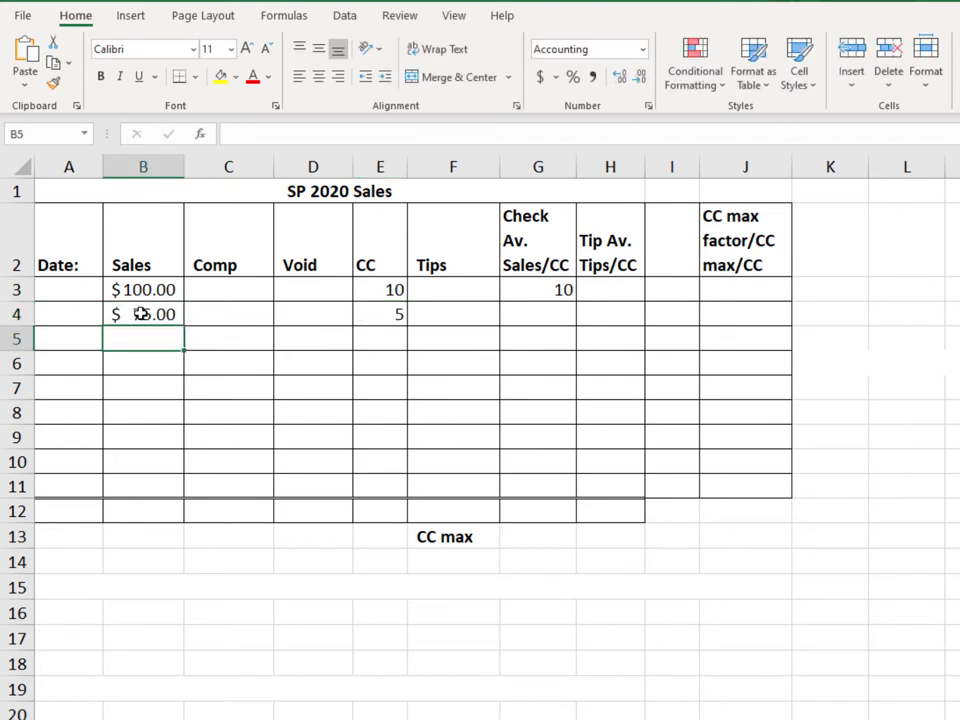
- Fill the check average formula from G3 down to G11, and enter 60 for Sales and 3 for CC in row 8
left_click(543, 295)
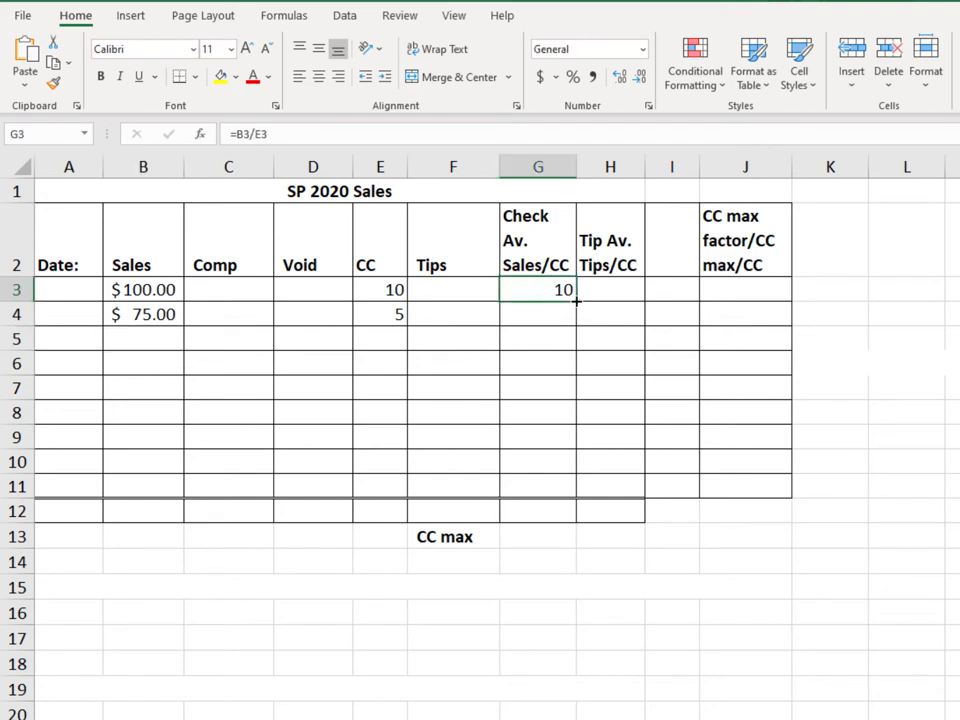
left_click_drag(576, 300, 563, 498)
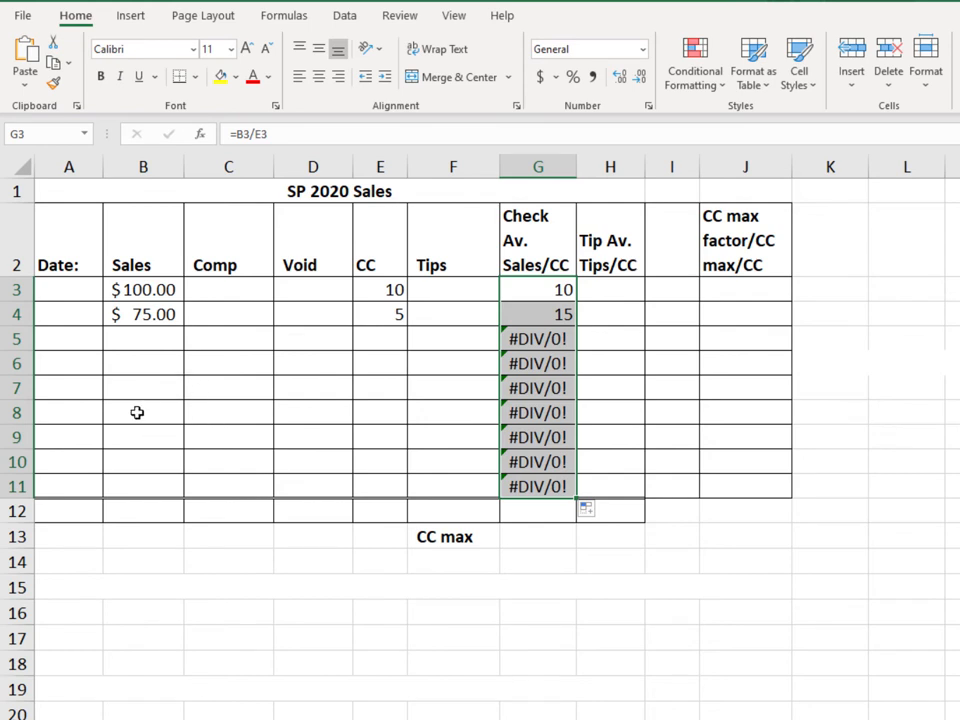
left_click(141, 407)
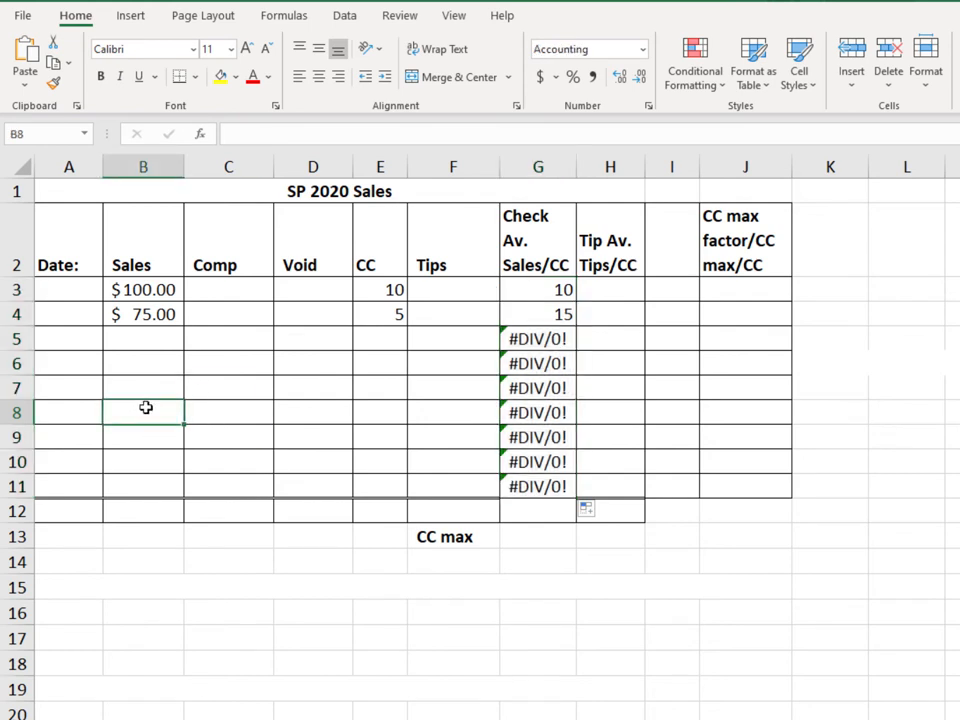
type("60")
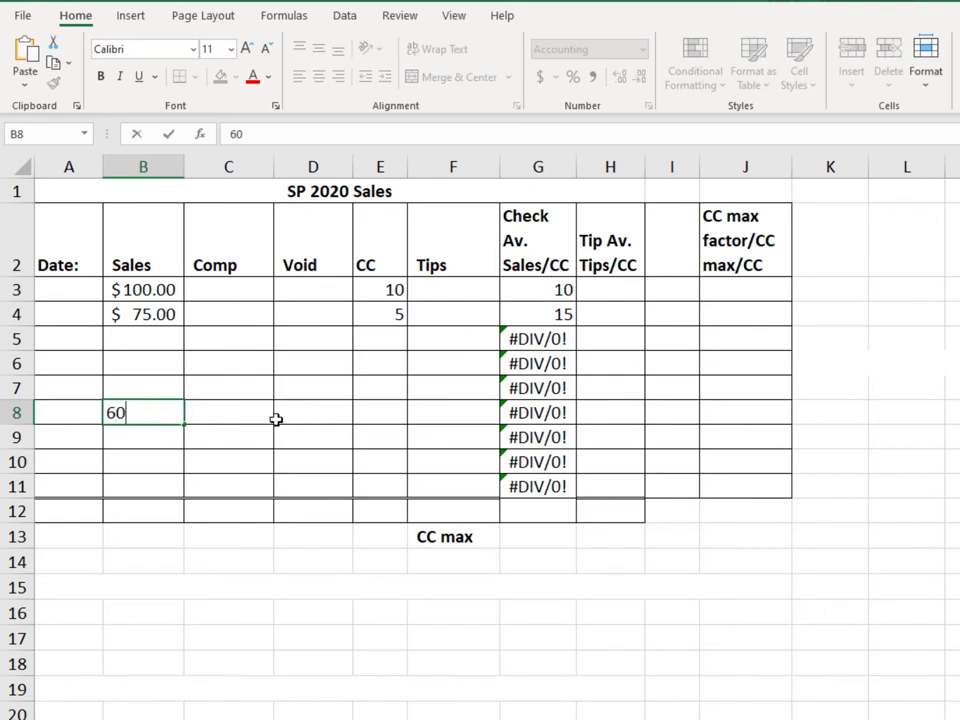
left_click(375, 416)
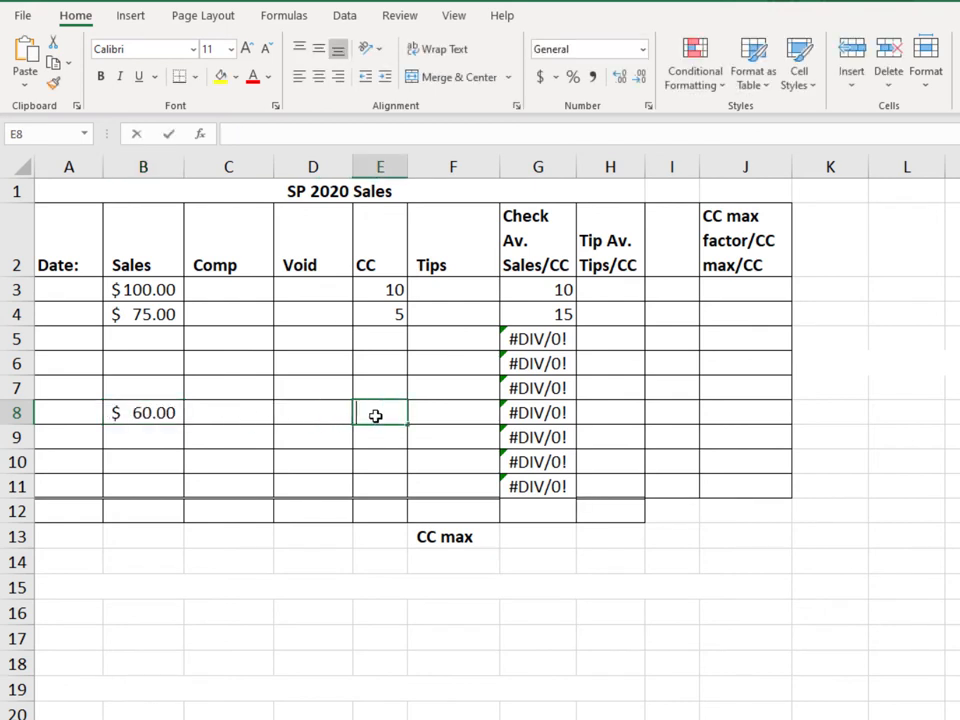
type("3")
key("Return")
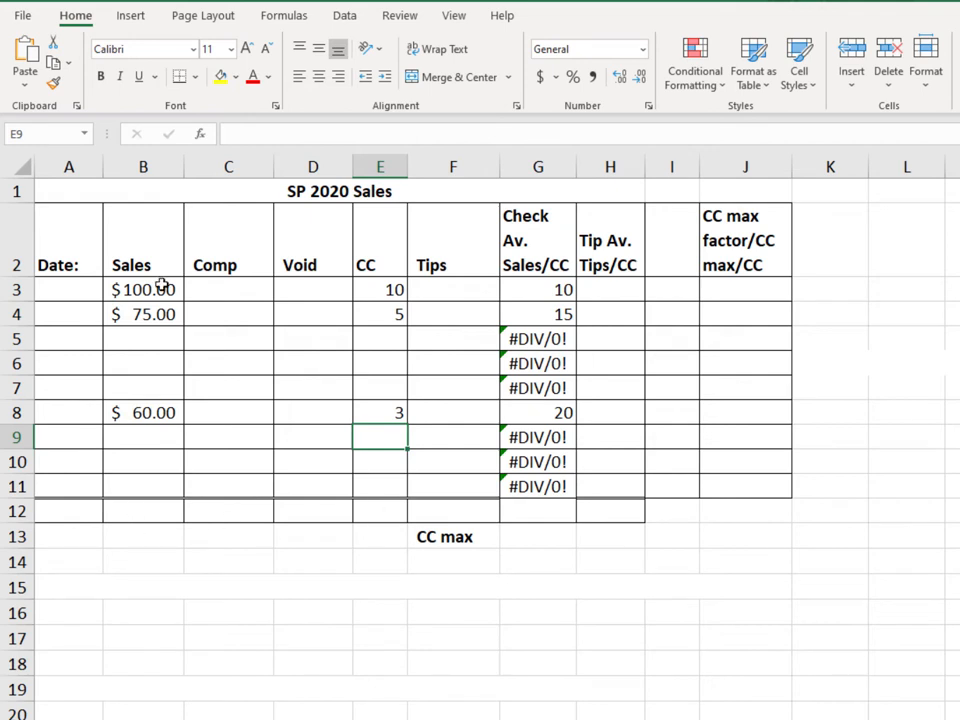
- Label the row below the data with Total in cell A12
left_click(58, 511)
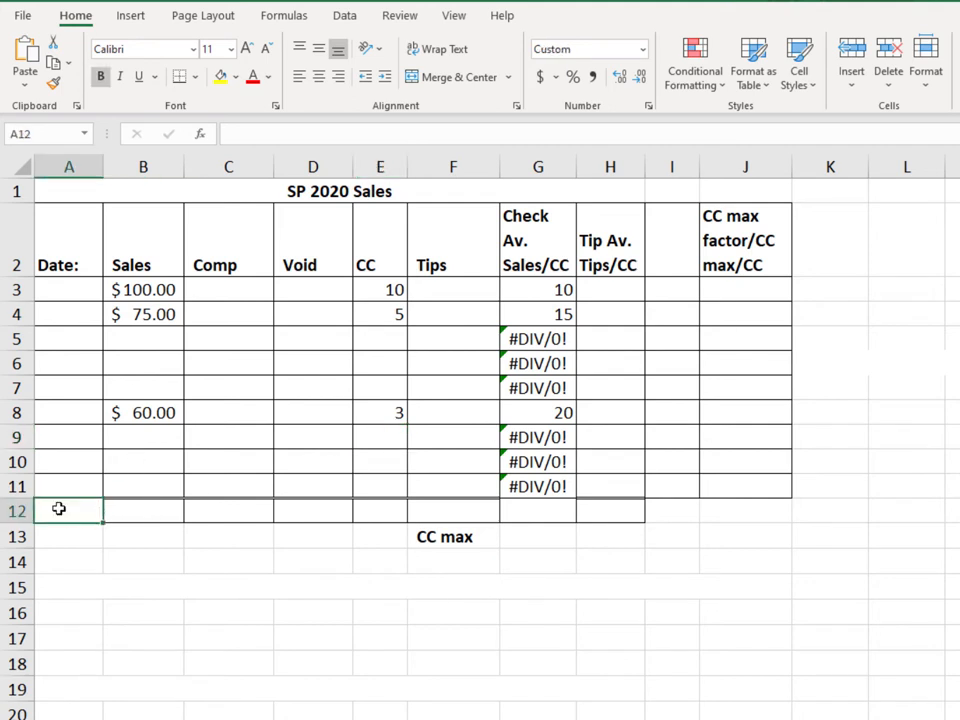
type("Toal")
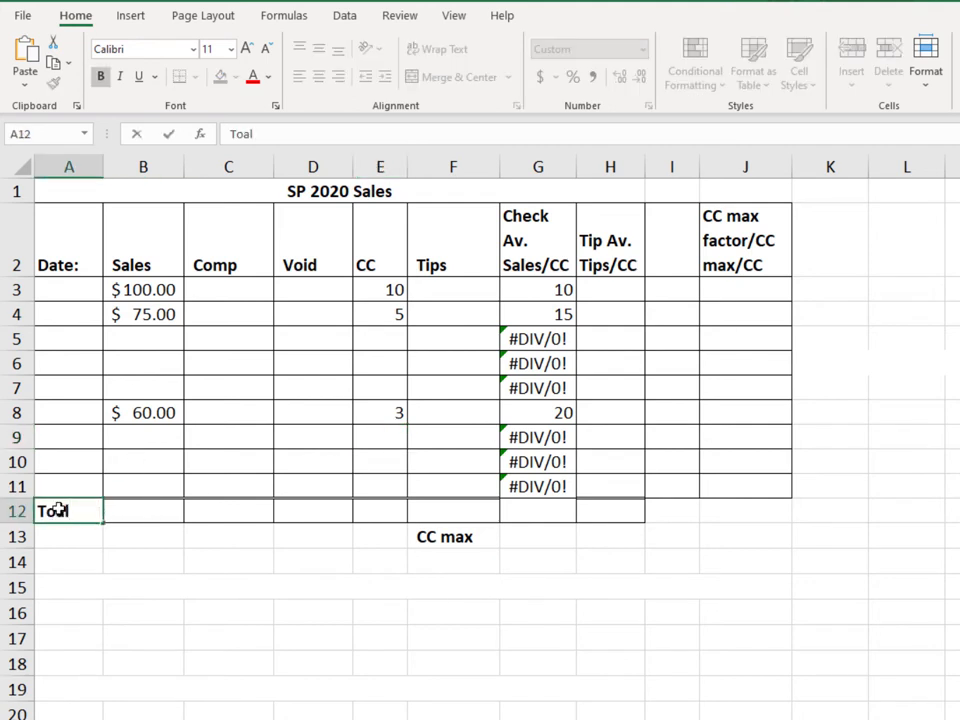
type("tal")
key("Return")
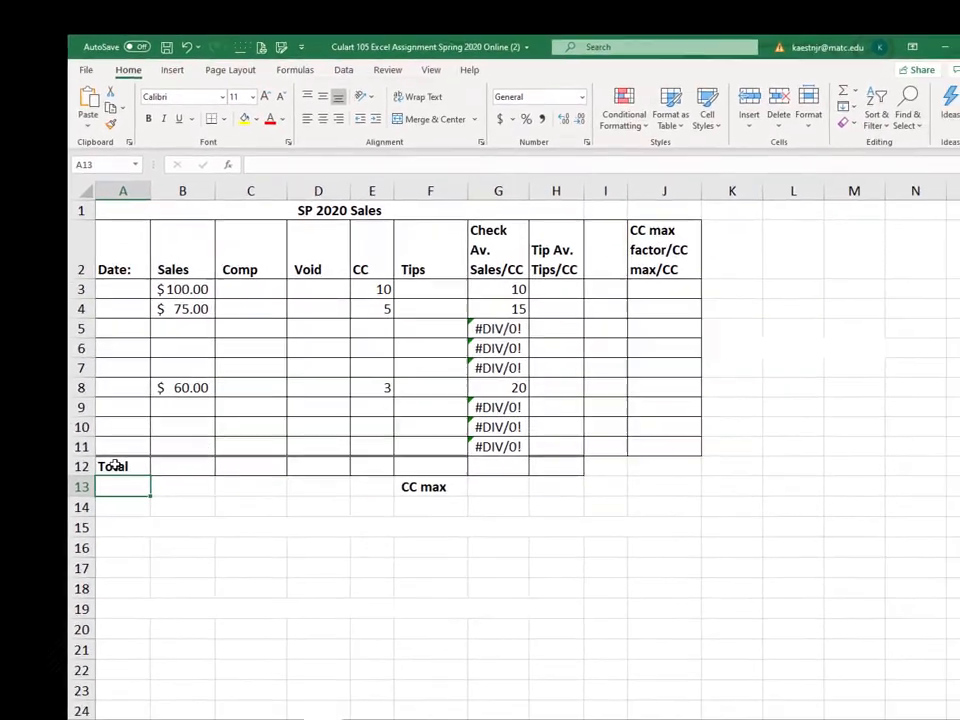
- Total the Sales column in B12 with =SUM(B3:B11) and autofit the width of column B
left_click(180, 467)
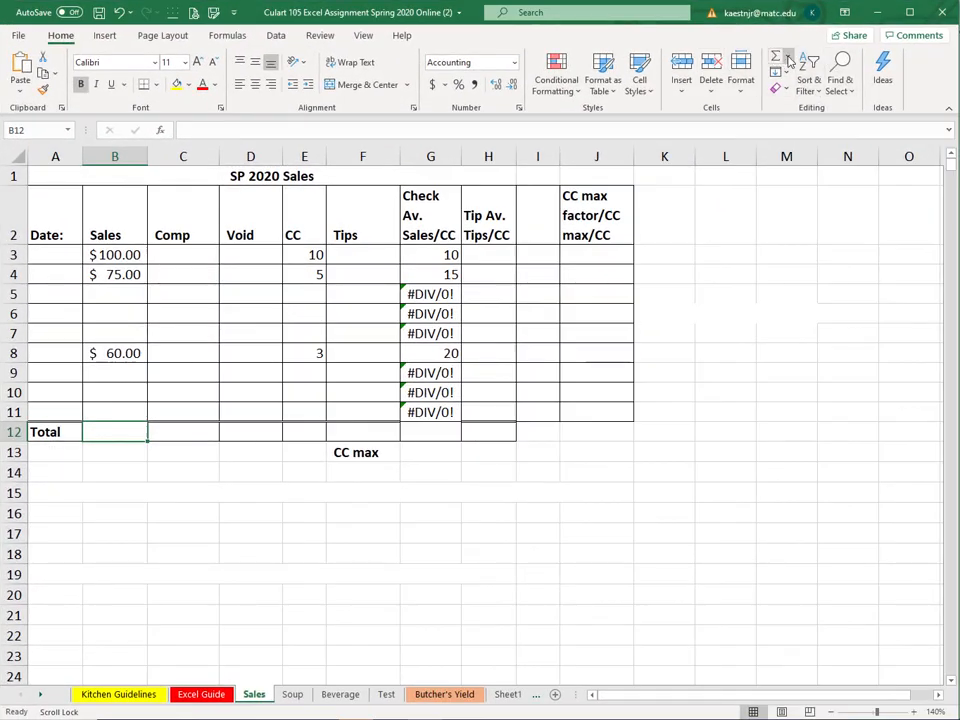
left_click(788, 58)
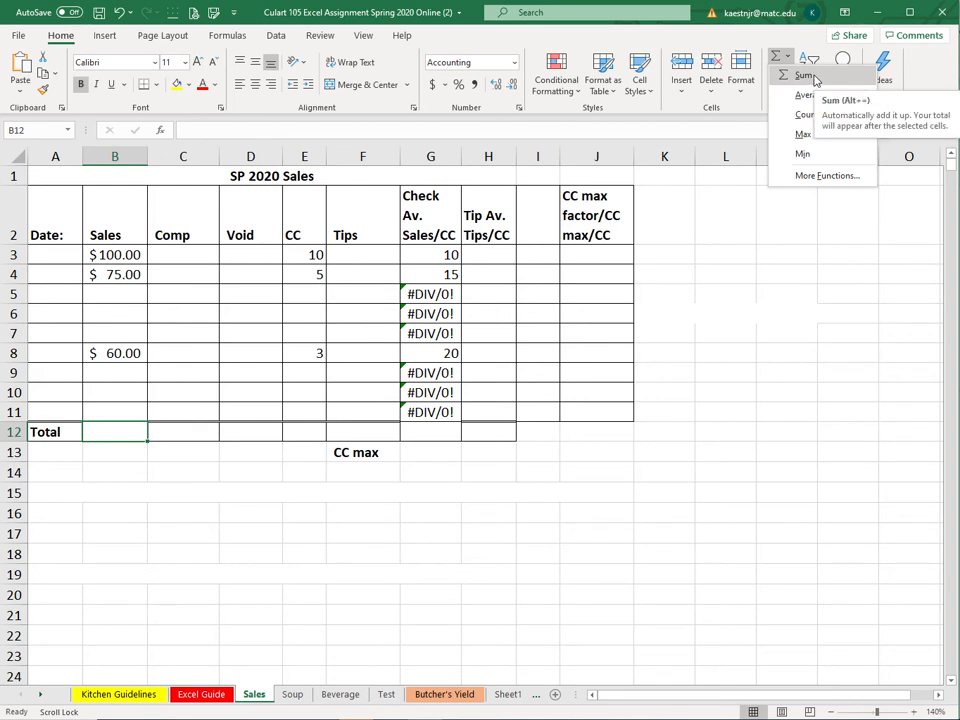
left_click(812, 77)
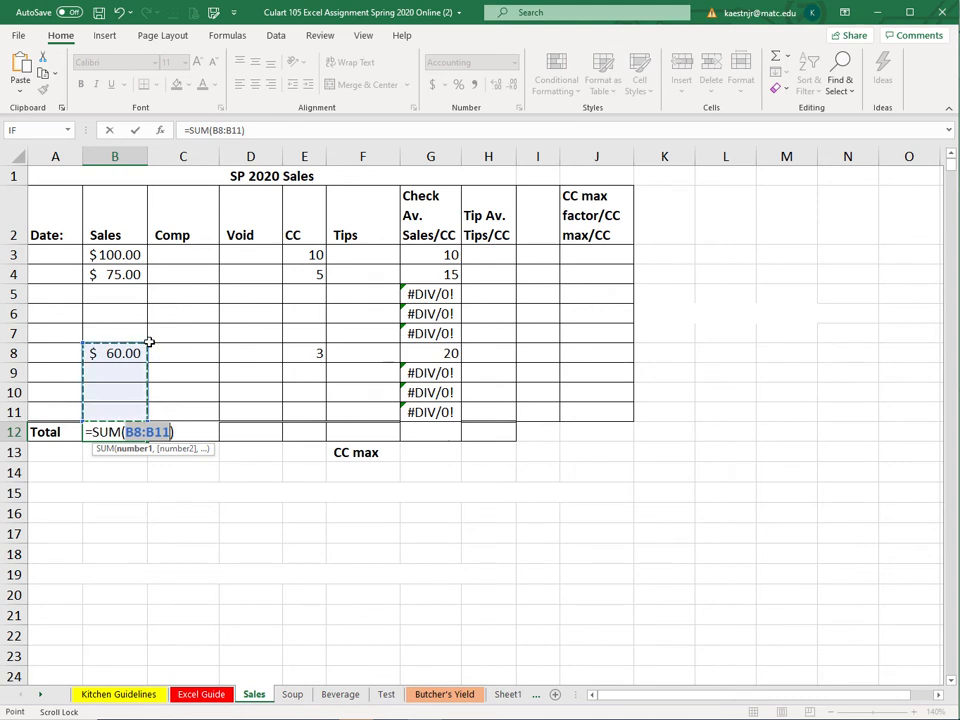
left_click_drag(148, 350, 145, 254)
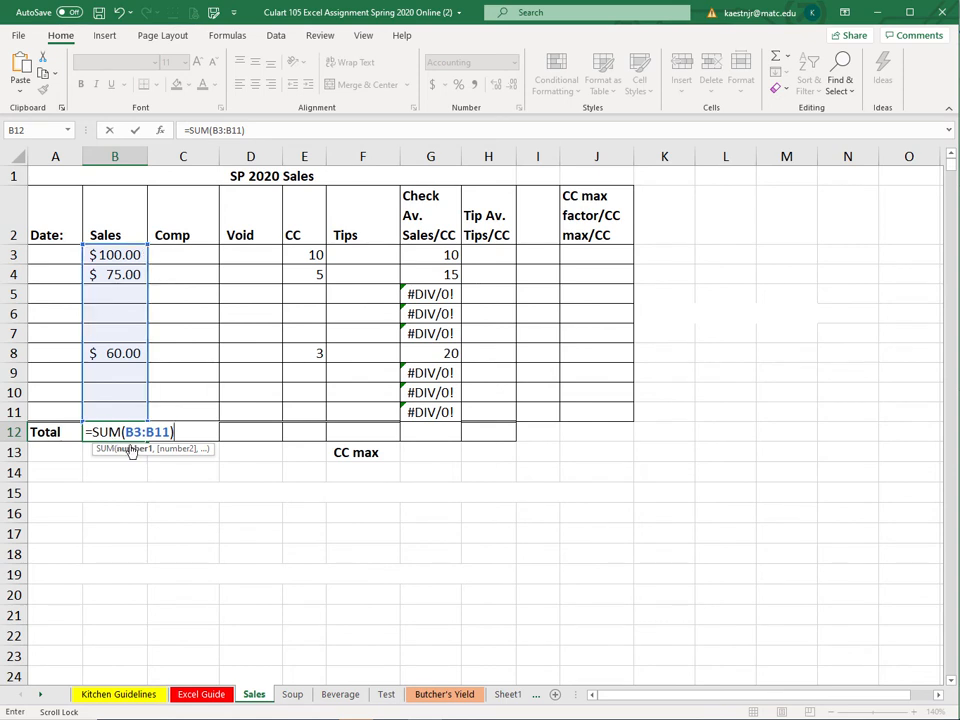
key("Return")
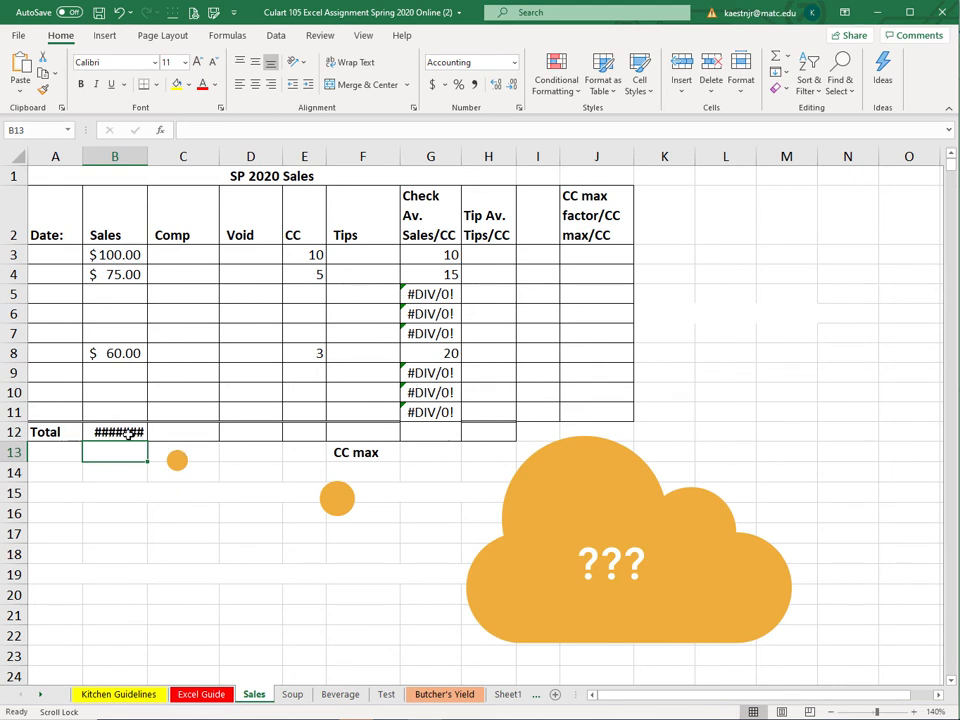
double_click(148, 155)
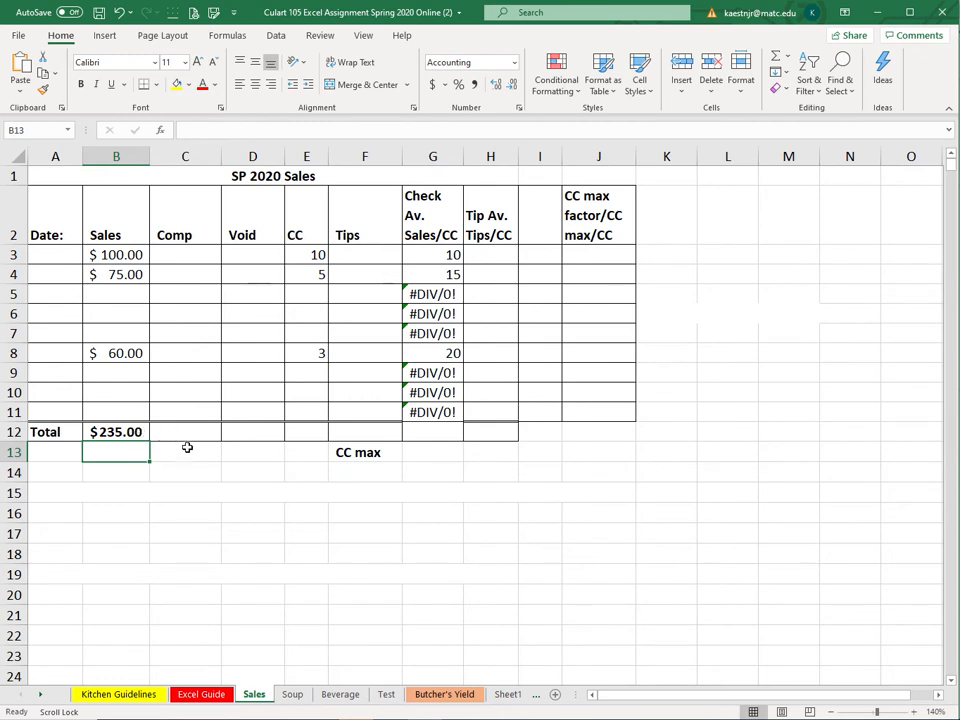
- Fill the Sales total formula from B12 across to F12 and check the copied formulas under Comp and Void
left_click(145, 432)
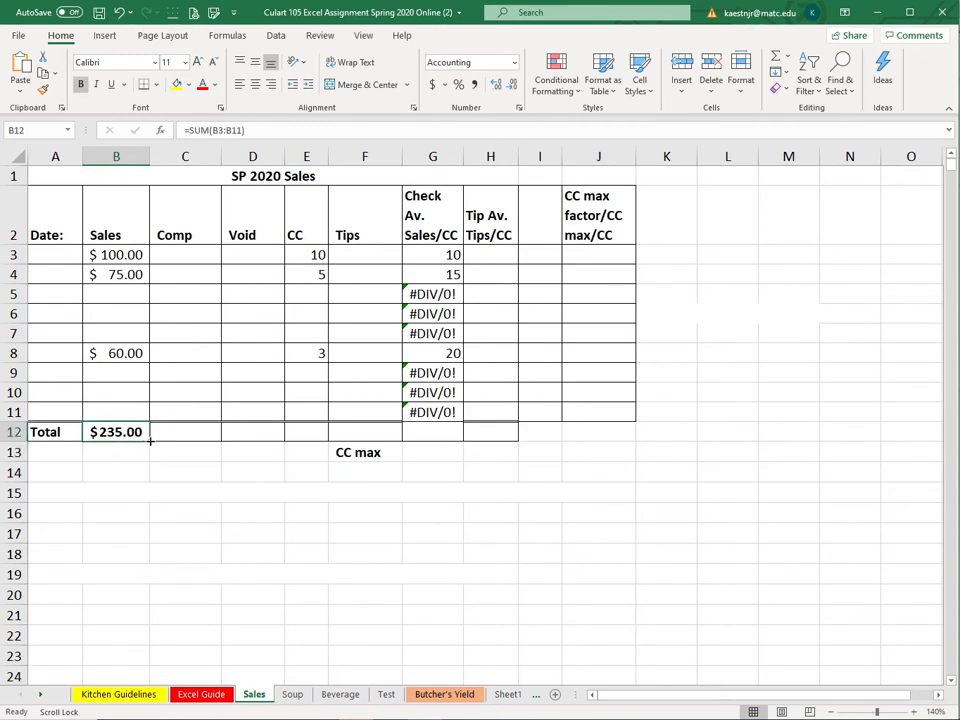
left_click_drag(160, 442, 382, 442)
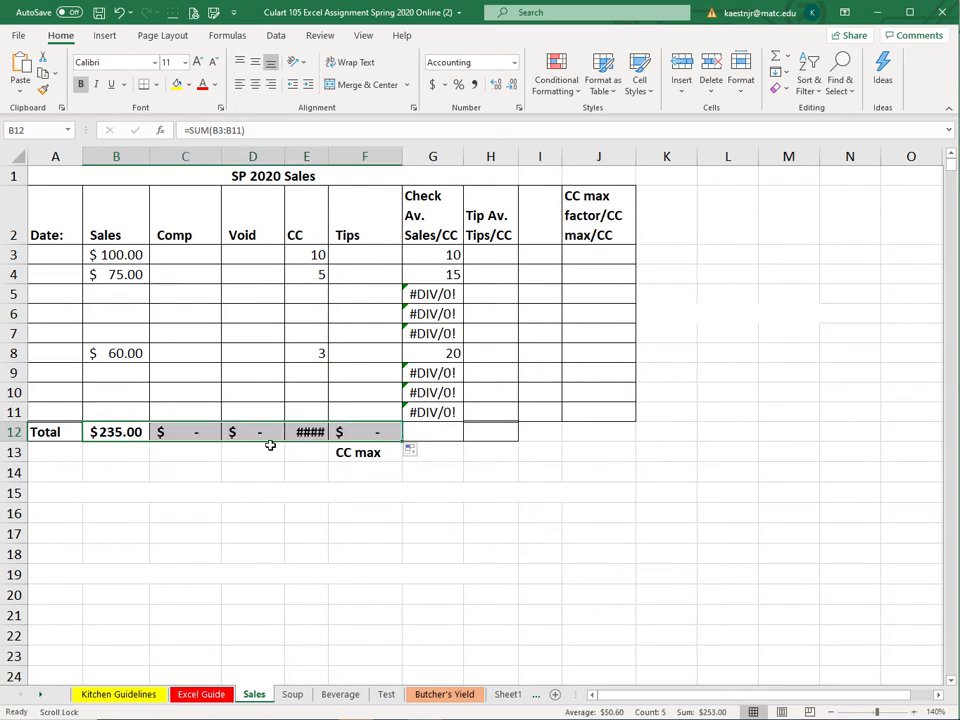
left_click(190, 434)
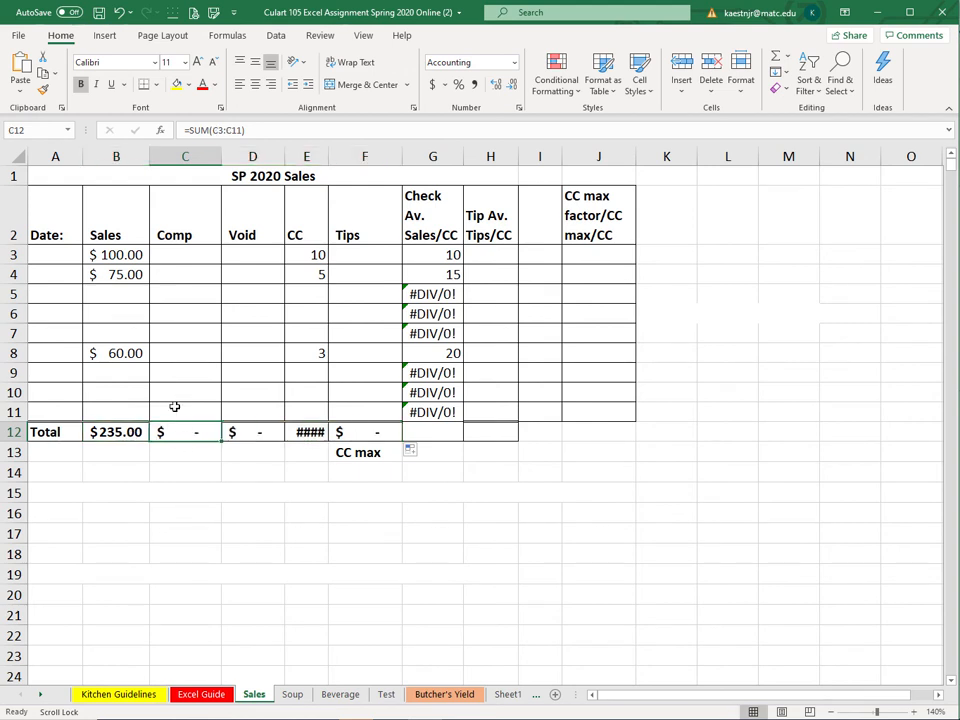
left_click(255, 430)
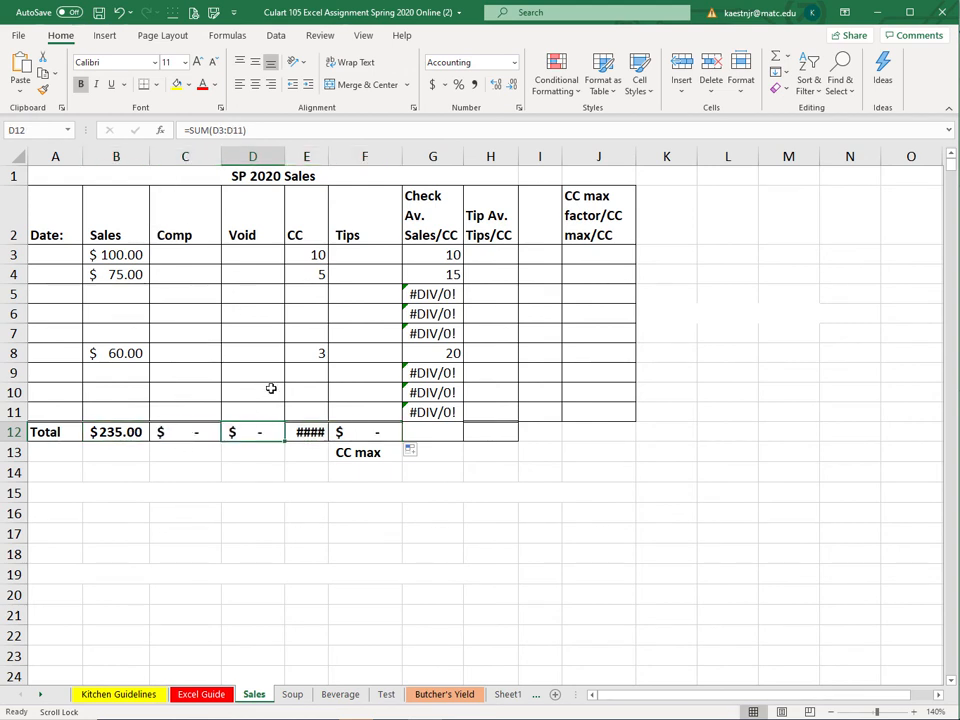
- Autofit column E and set the number format of the CC total in E12 to General
left_click(308, 432)
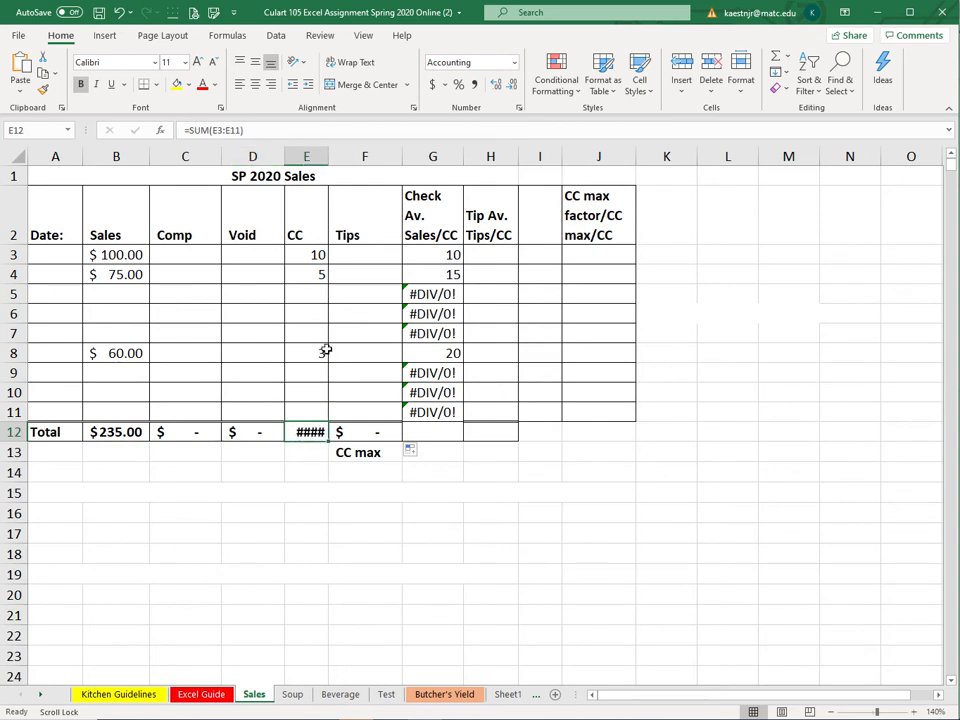
double_click(329, 155)
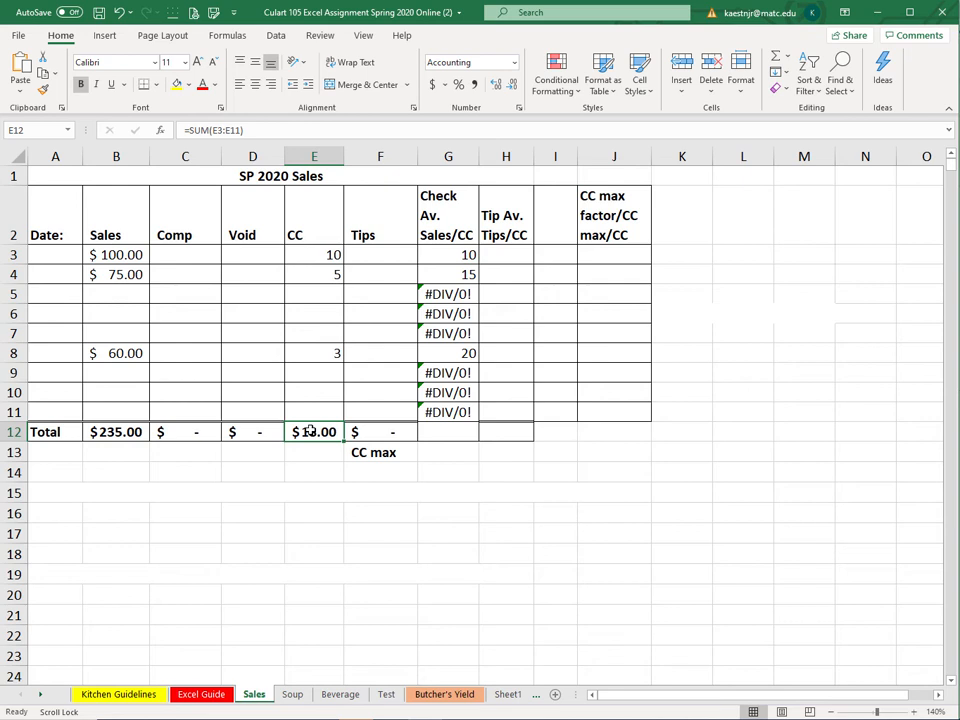
left_click(514, 63)
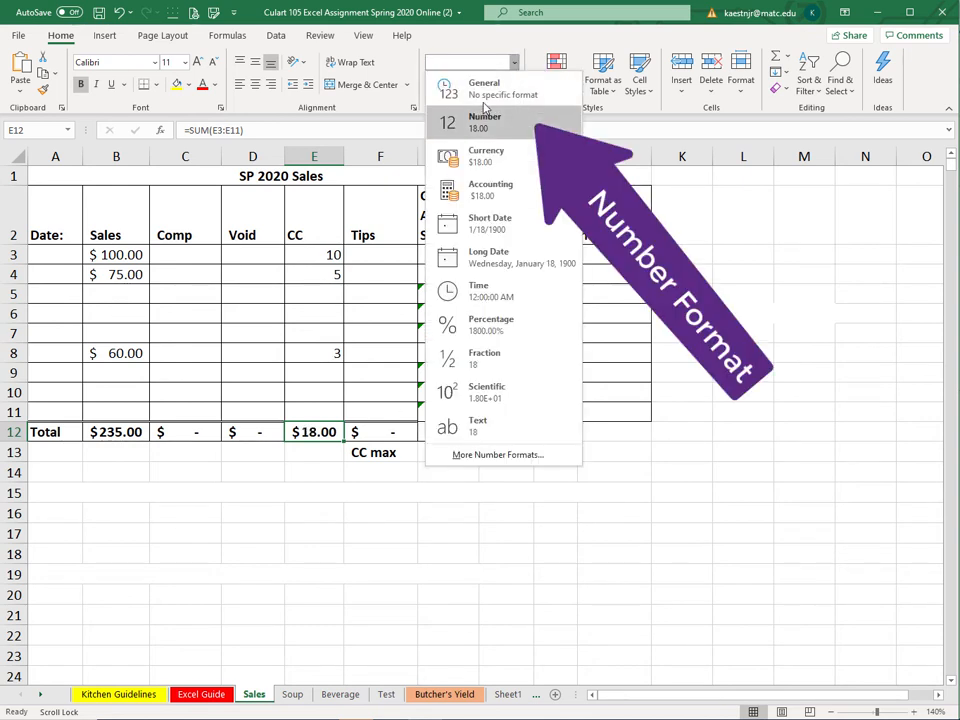
left_click(503, 91)
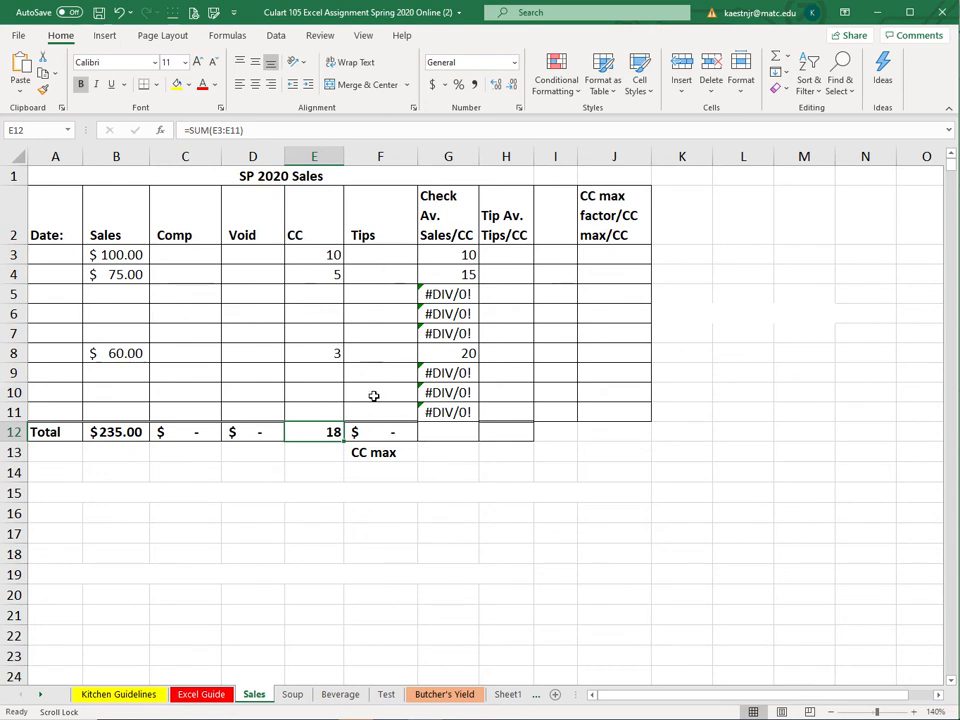
- Enter the tip average formula =F3/E3 in cell H3, dividing Tips by CC
left_click(502, 254)
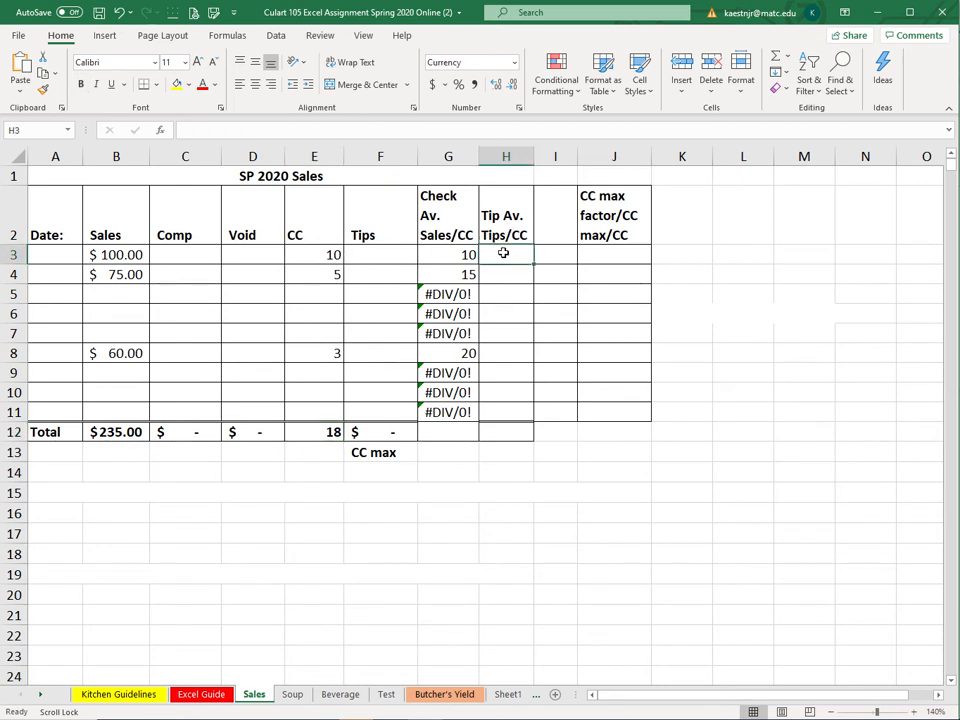
type("=")
left_click(381, 251)
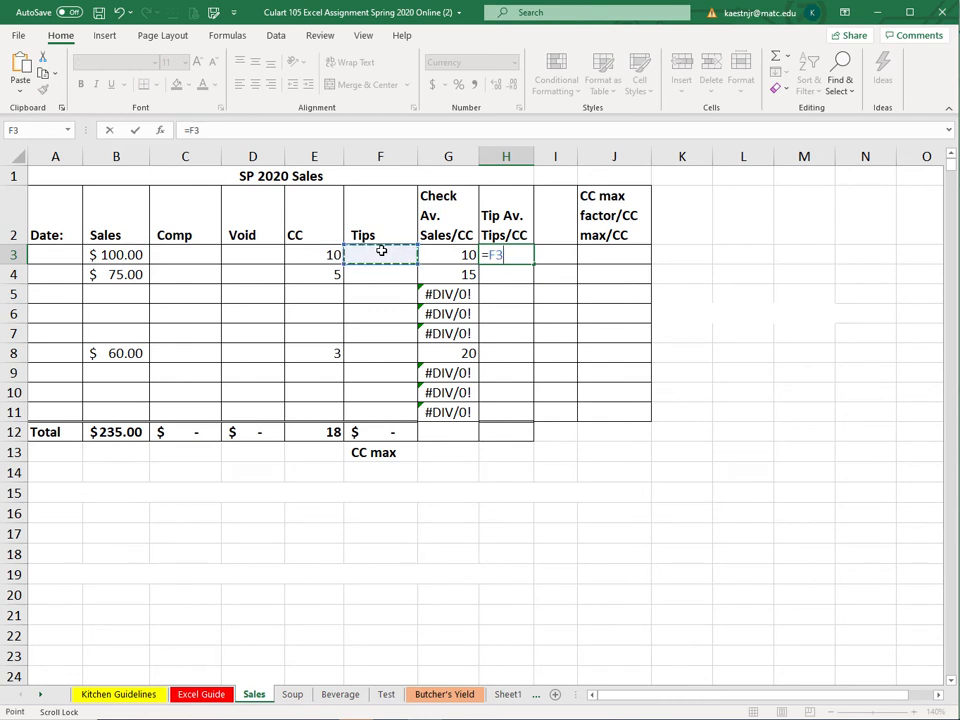
type("/")
left_click(317, 254)
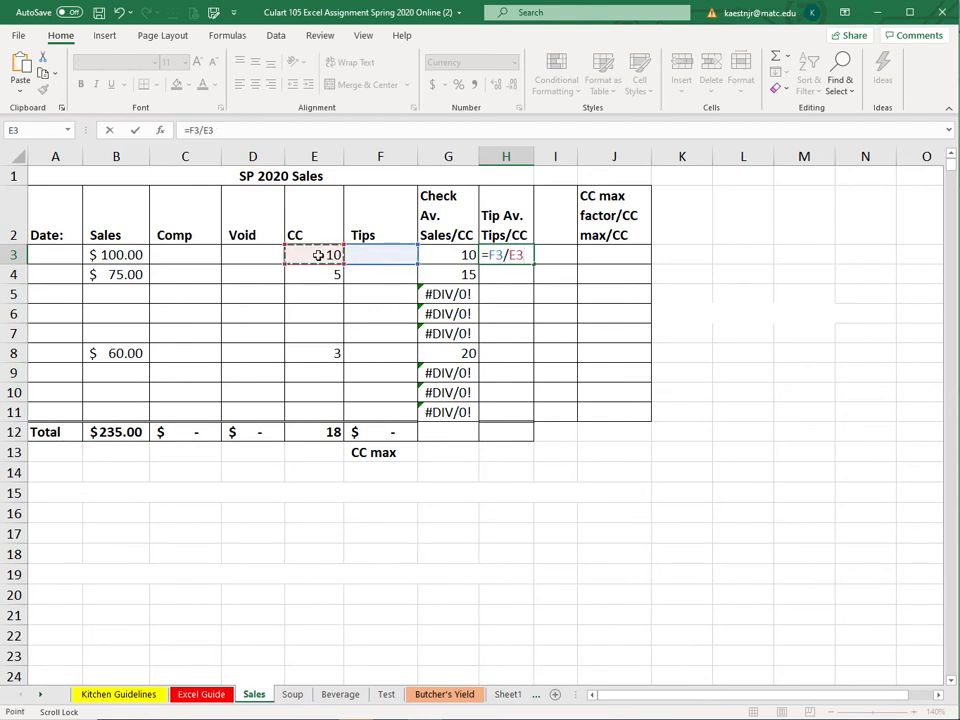
key("Return")
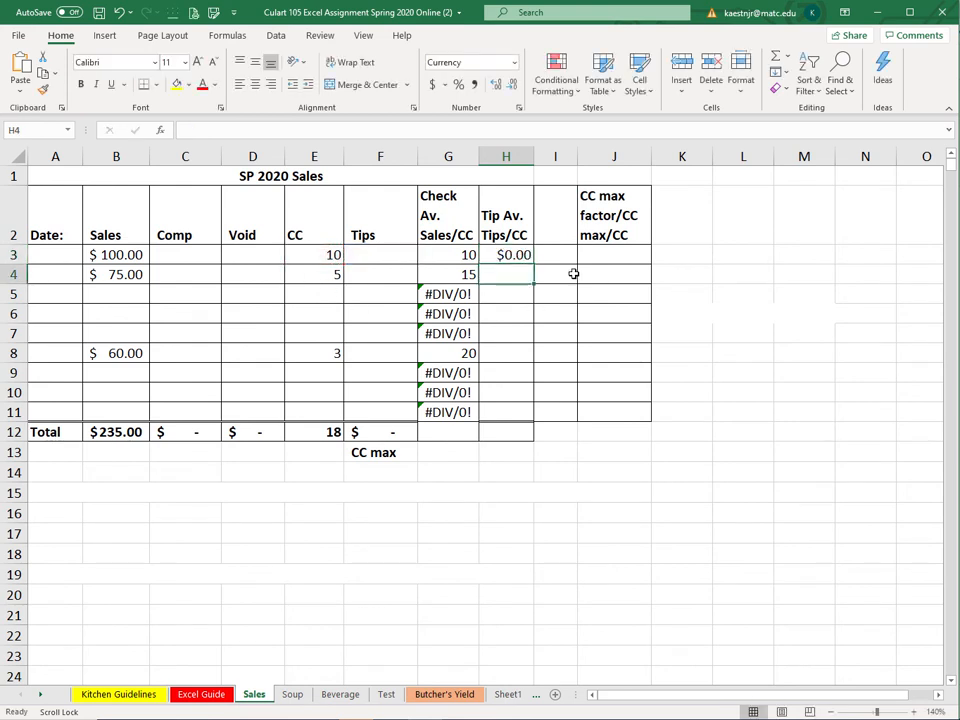
- Fill the tip average formula from H3 down to H11, and enter 36 for Tips in row 3
left_click(510, 256)
left_click_drag(533, 264, 532, 412)
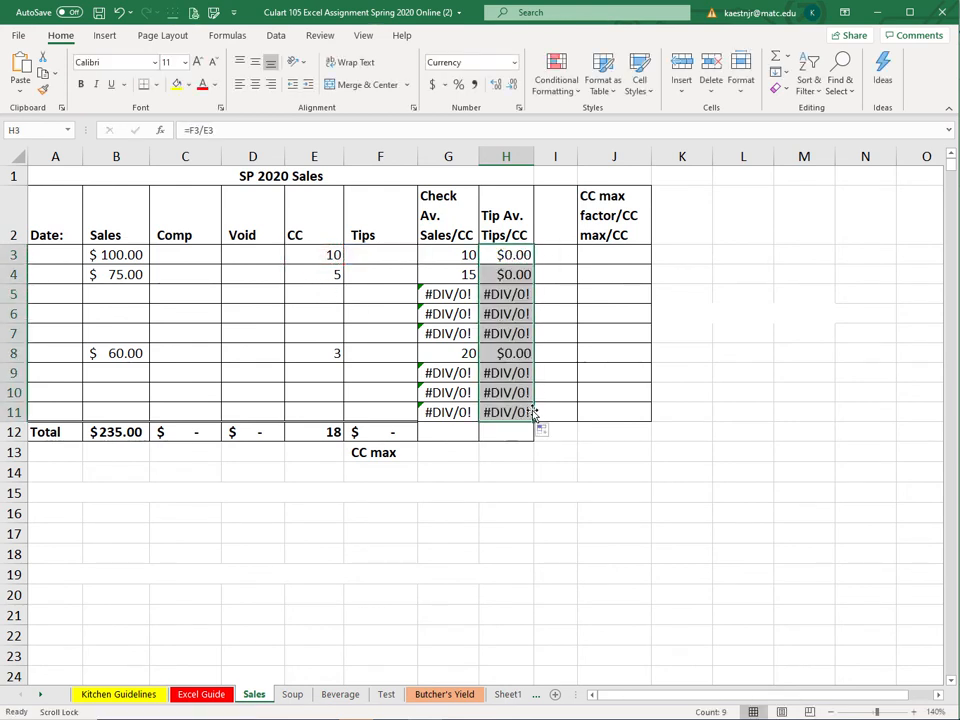
left_click(381, 256)
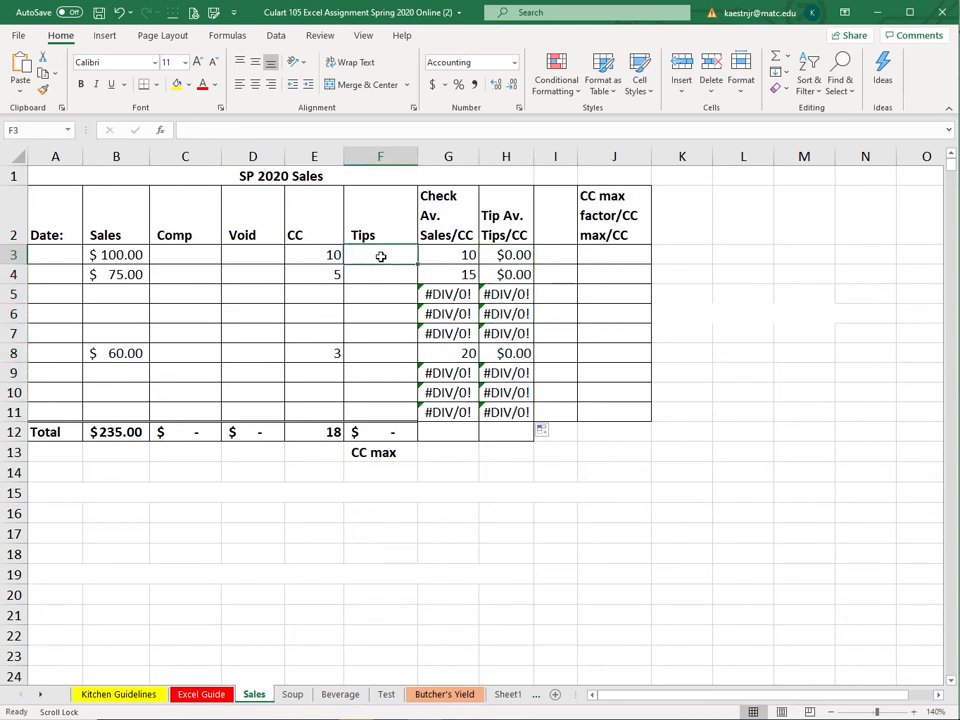
type("36")
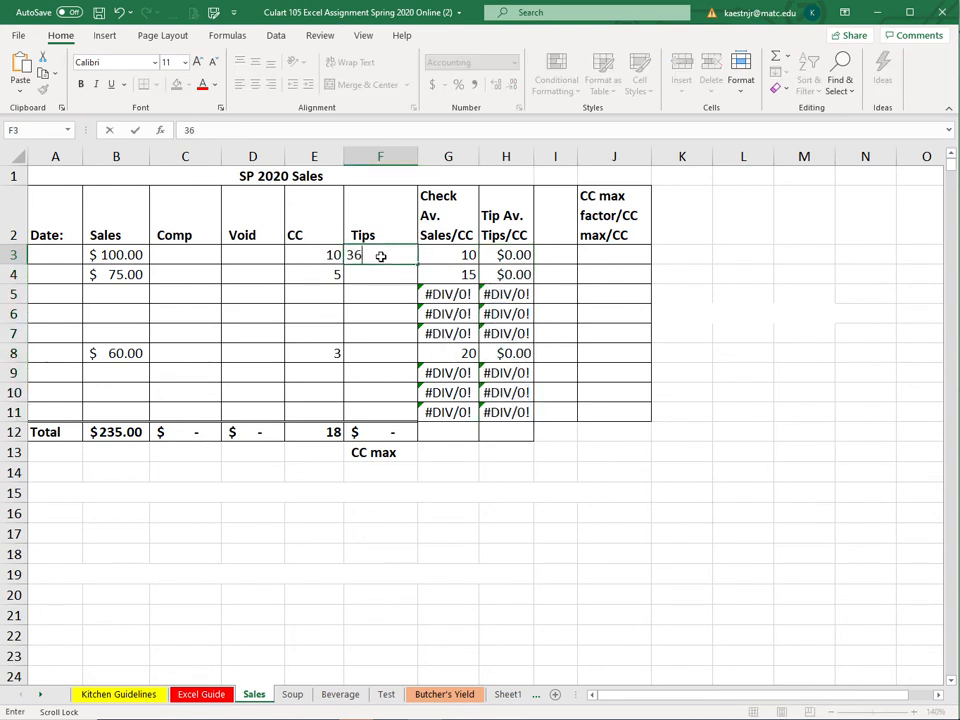
key("Return")
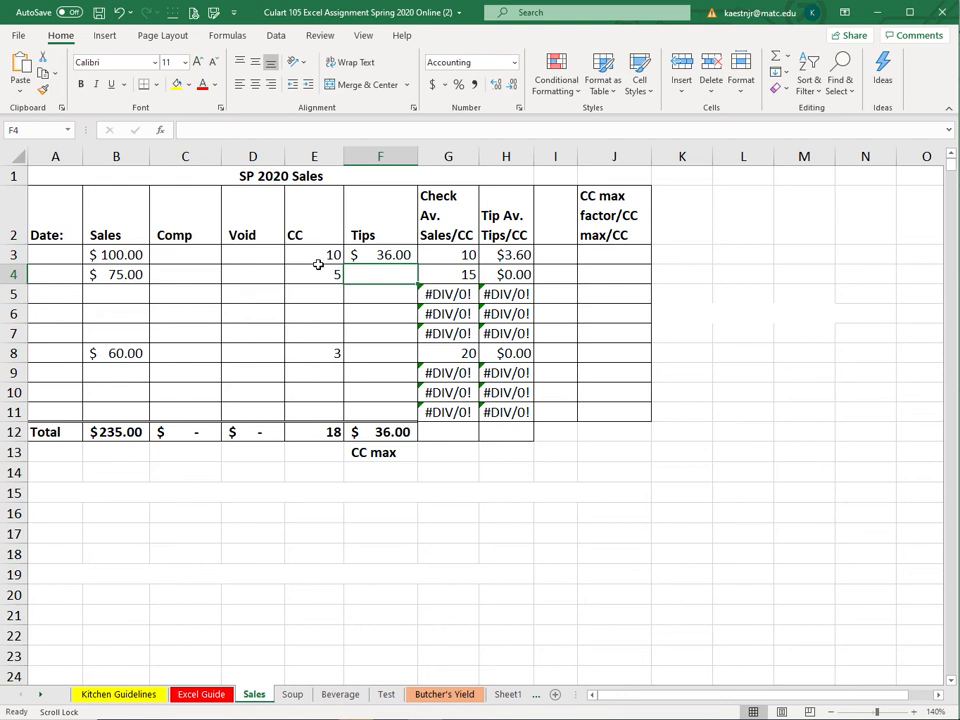
- Calculate the CC max in cell E13 with the formula =MAX(E3:E11)
left_click(316, 452)
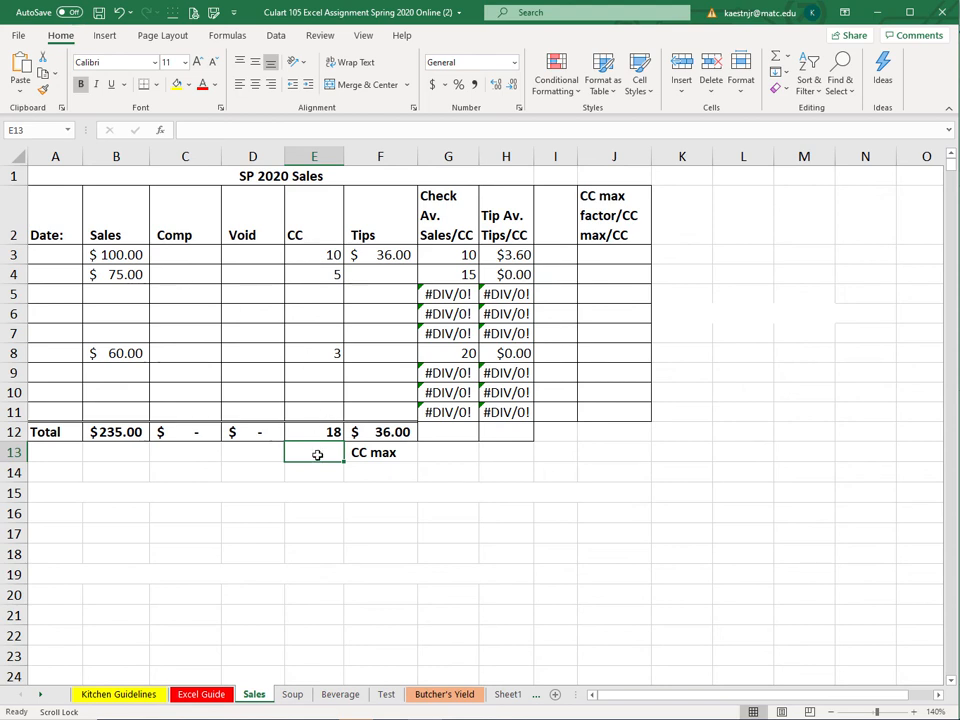
left_click(789, 58)
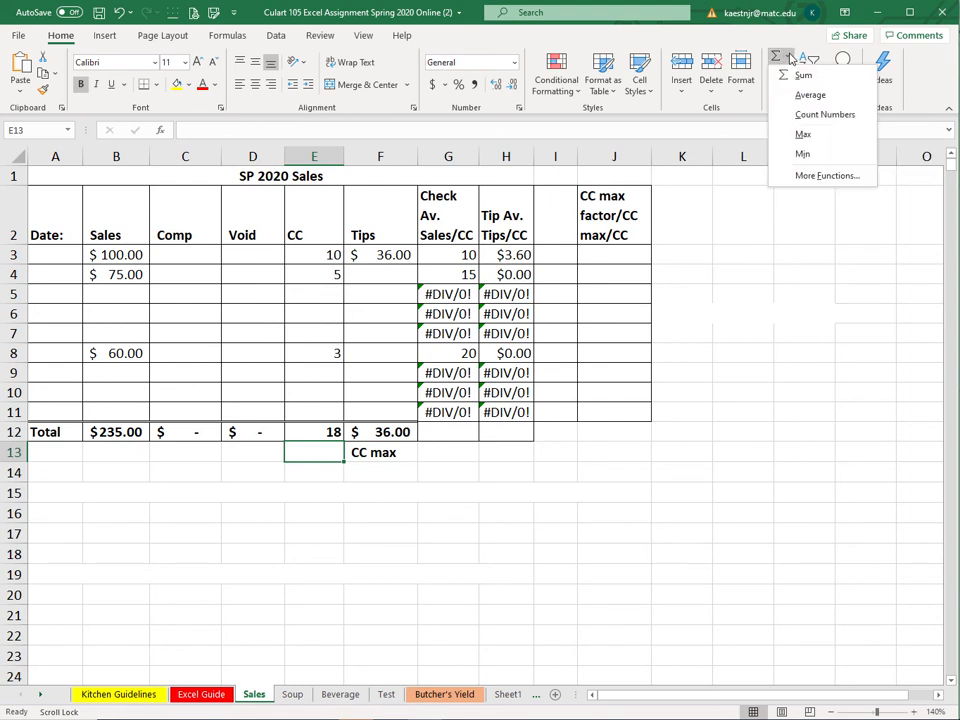
left_click(806, 135)
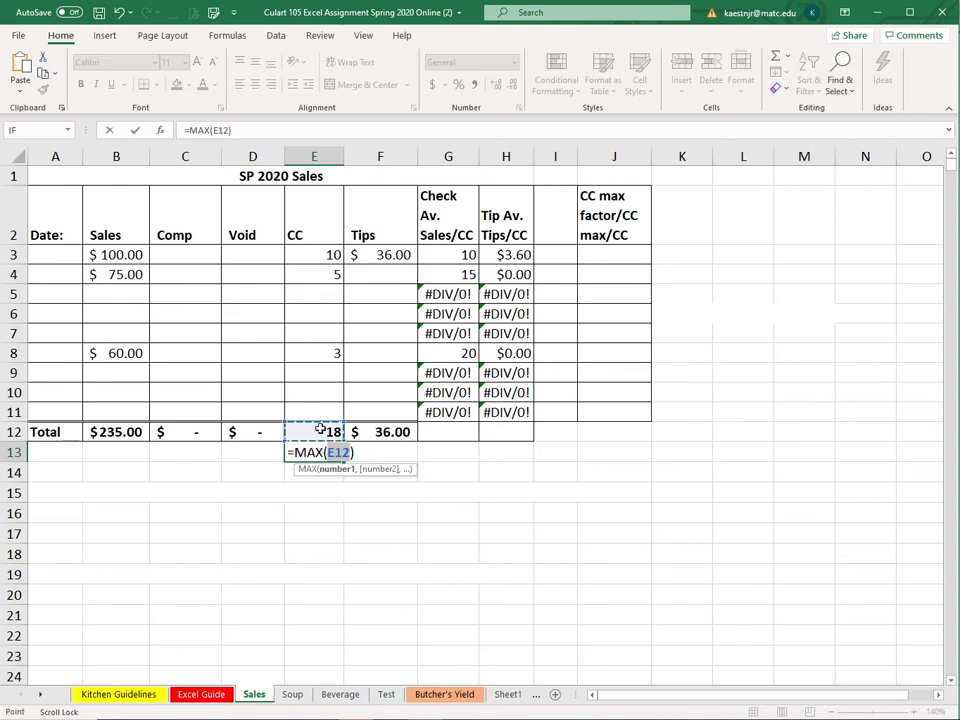
left_click(302, 252)
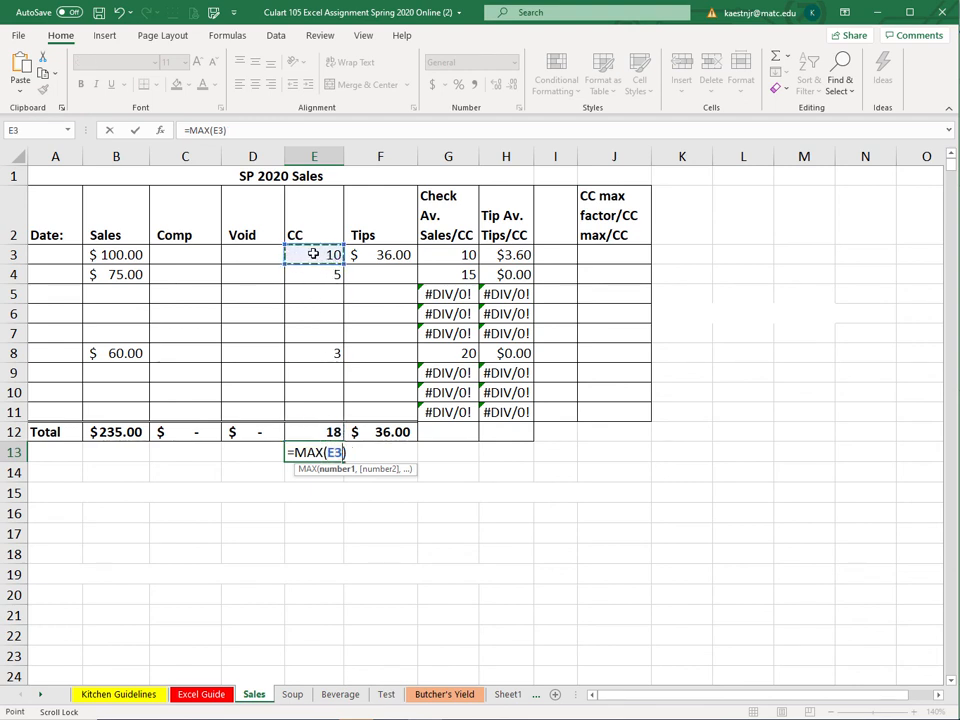
left_click_drag(313, 251, 310, 410)
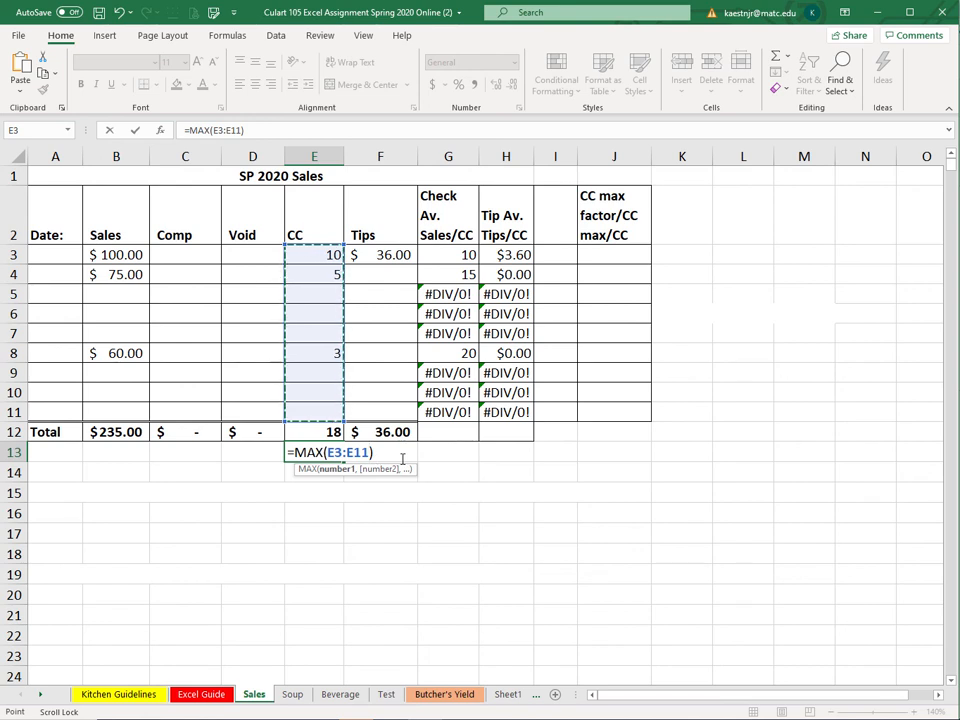
key("Return")
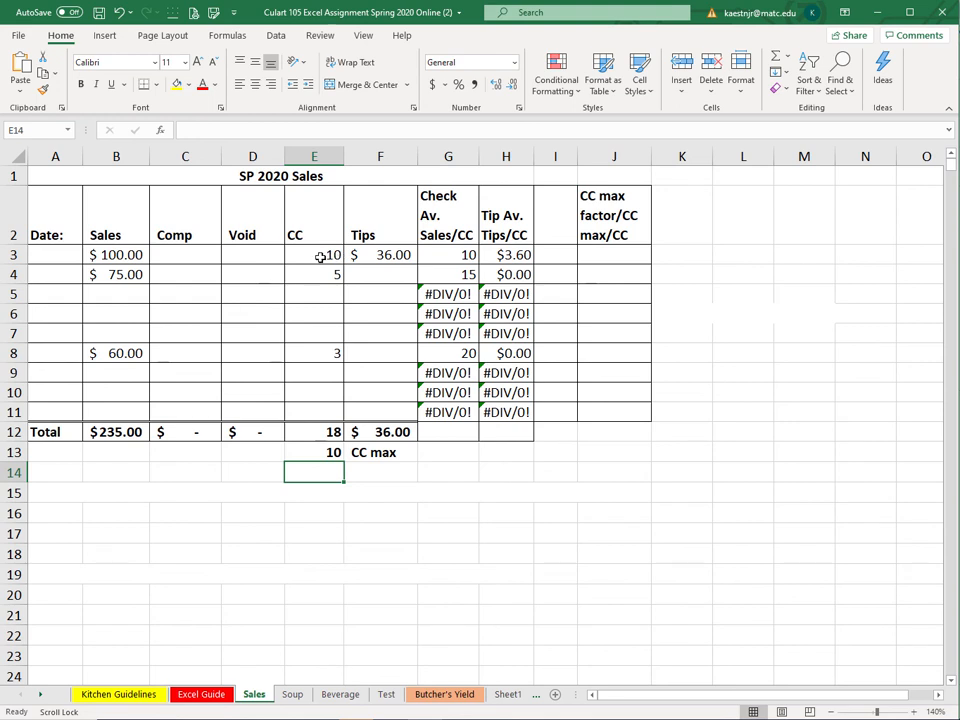
- Enter sample data in row 7: 13 for CC in E7 and 66 for Sales in B7
left_click(320, 332)
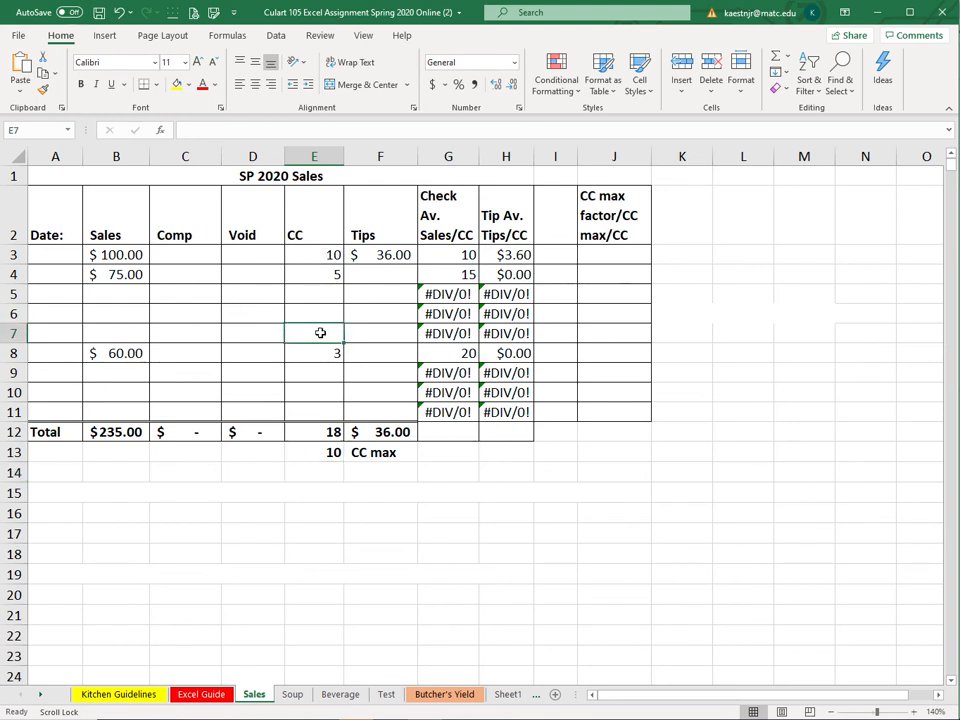
type("13")
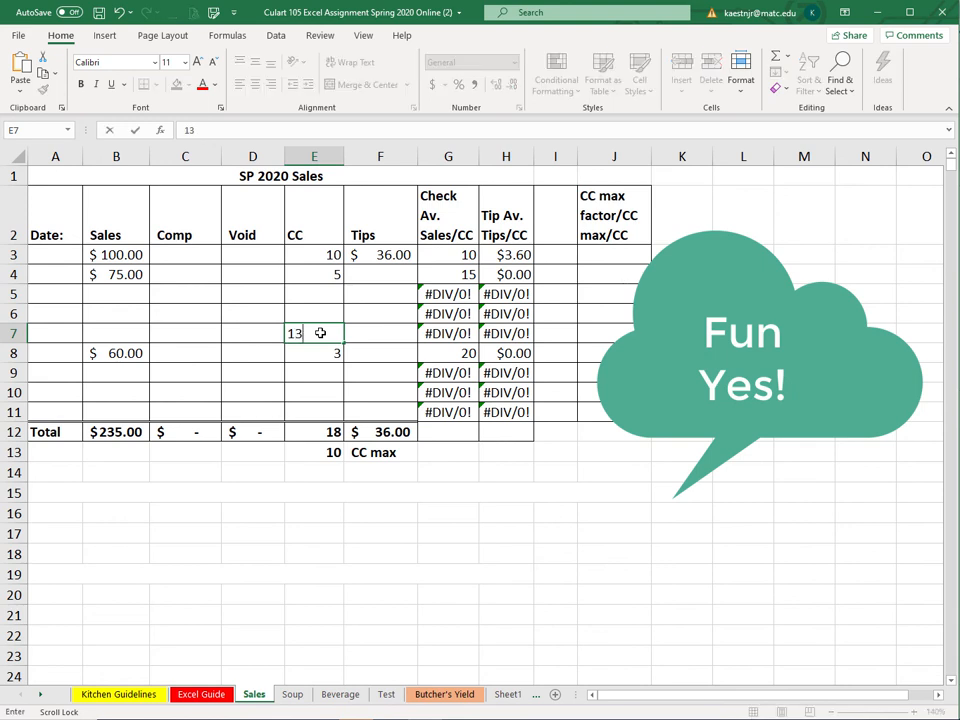
key("Return")
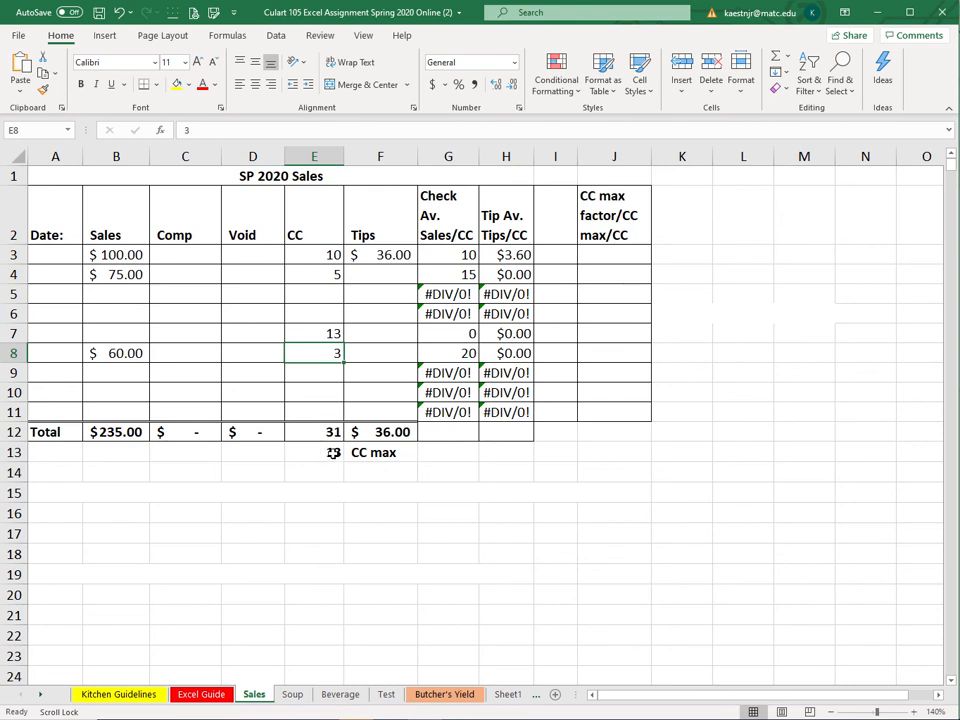
left_click(123, 327)
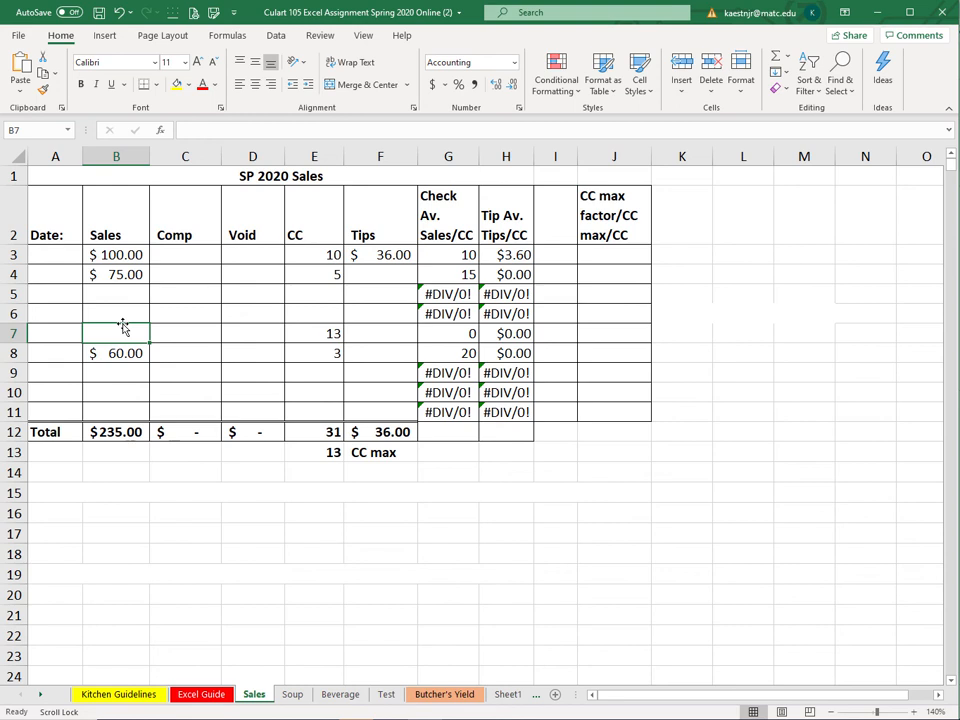
type("66")
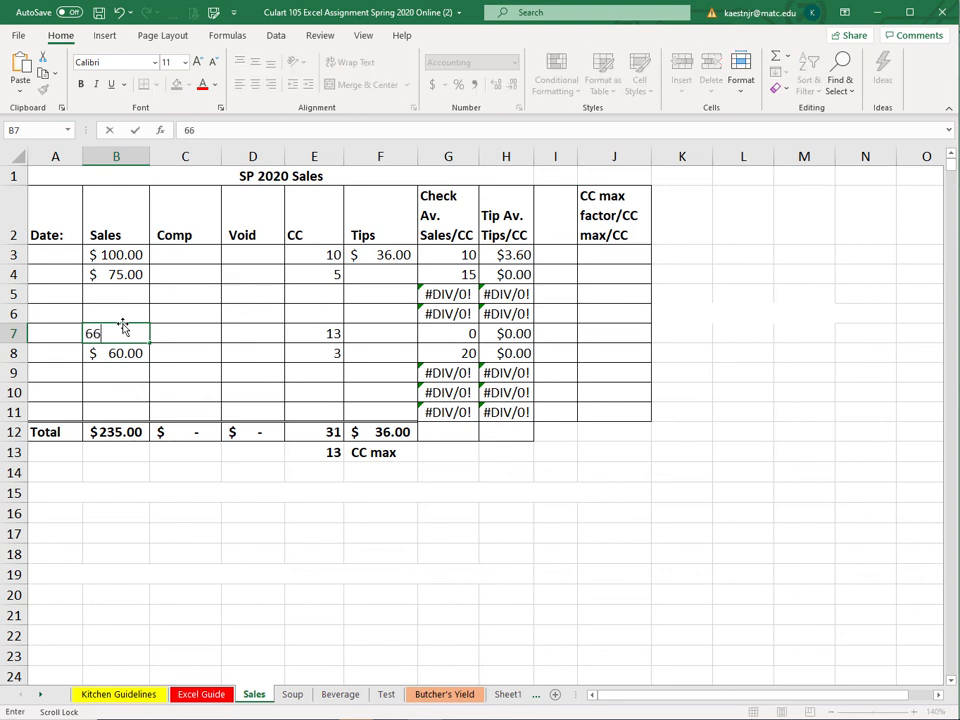
key("Return")
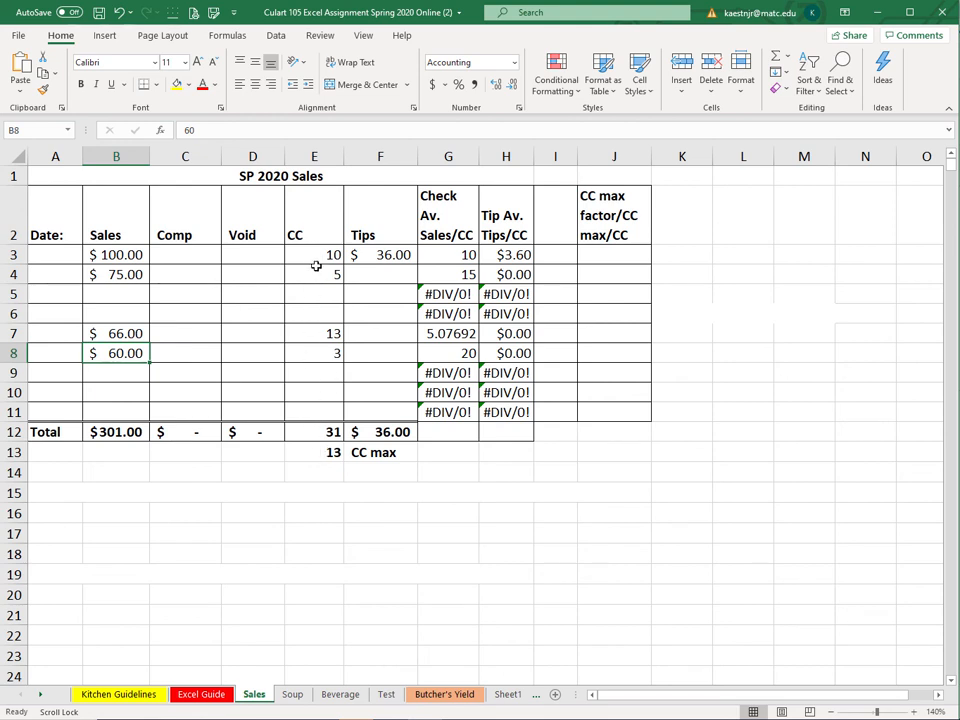
- Enter the CC max factor formula =$E$13/E3 in J3, with an absolute reference to the CC max, and fill it down to J11
left_click(620, 253)
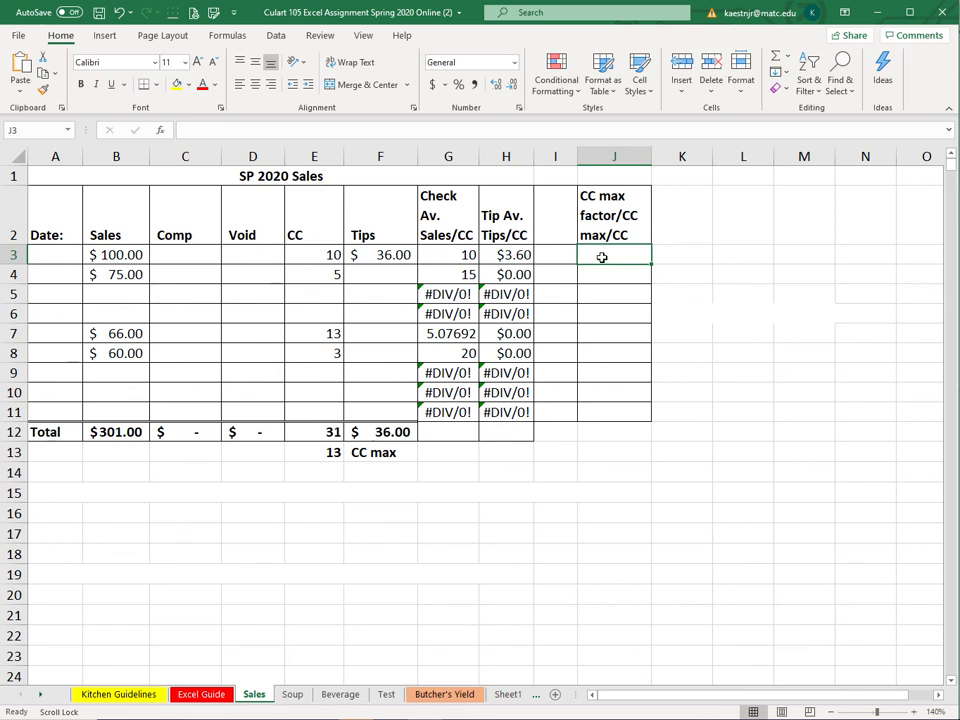
type("=")
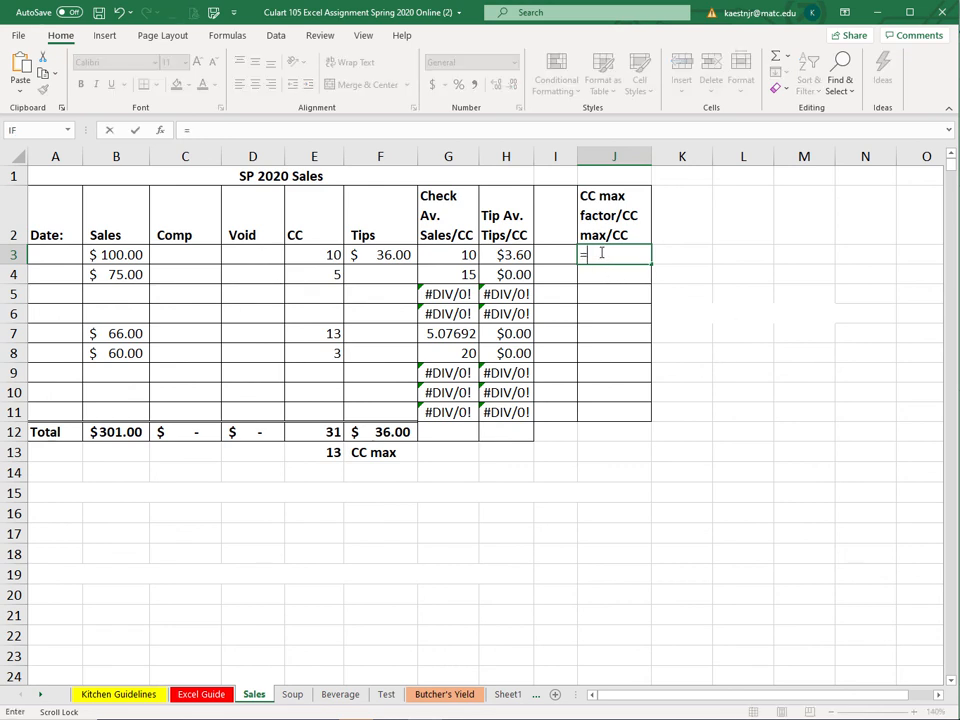
left_click(318, 452)
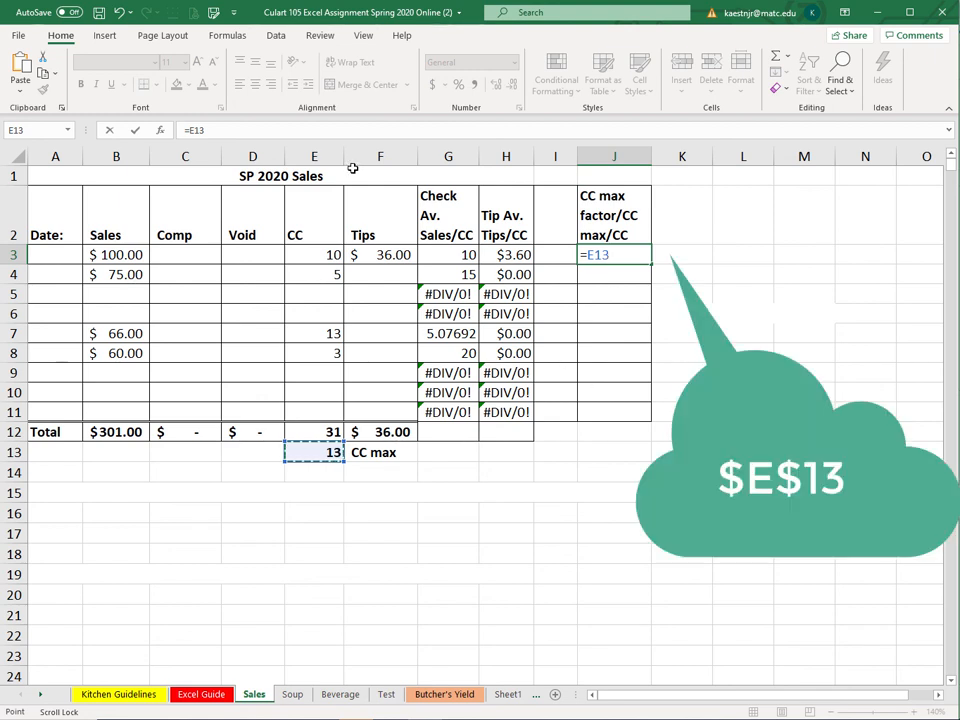
key("F4")
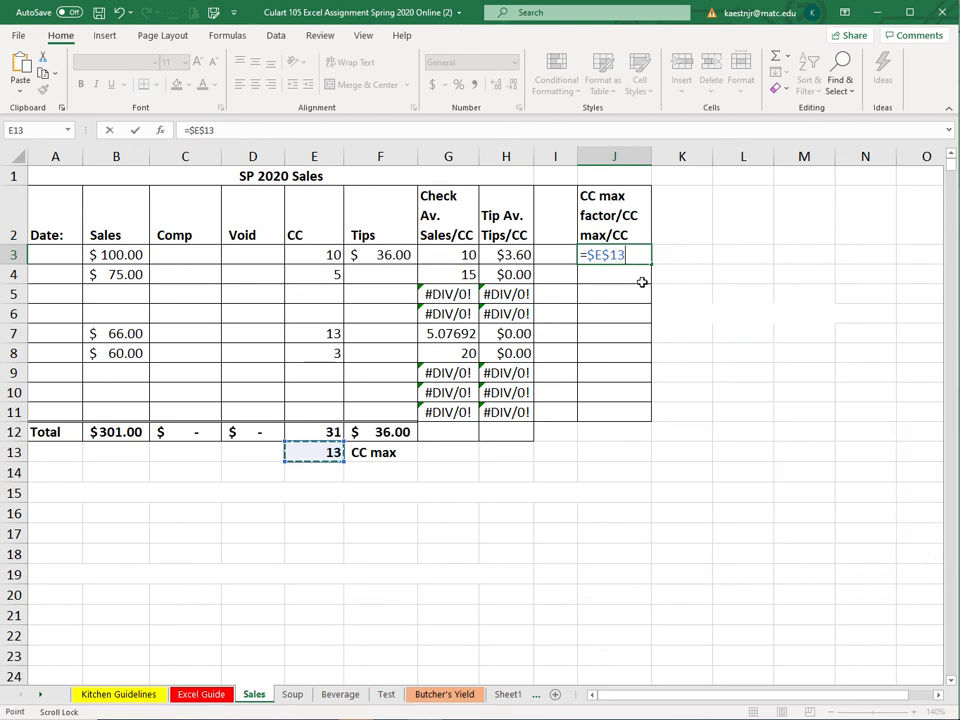
type("/")
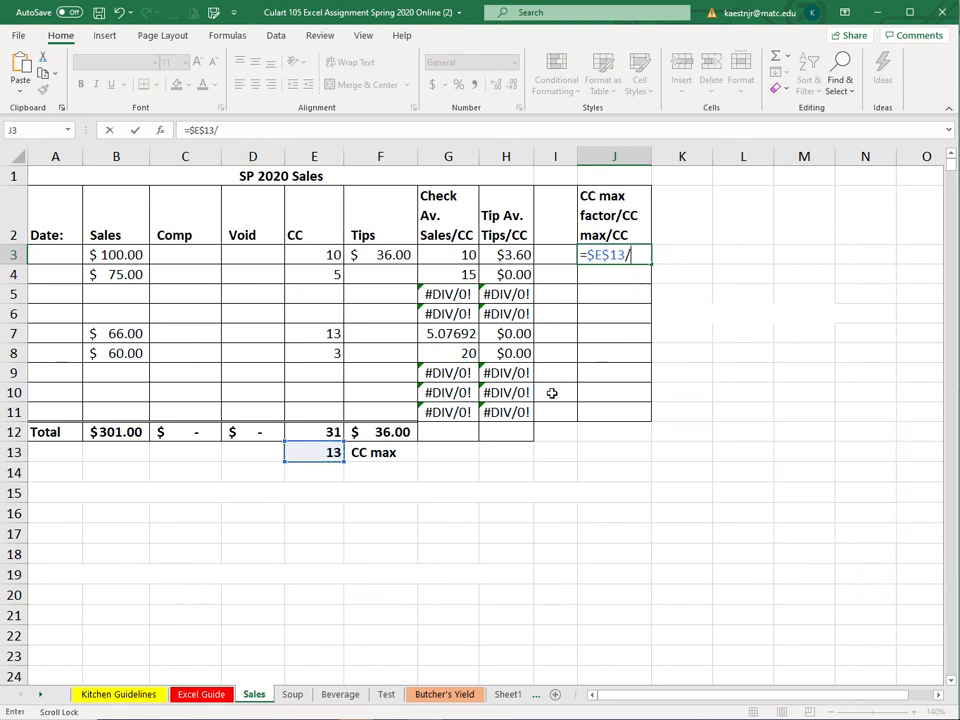
left_click(311, 252)
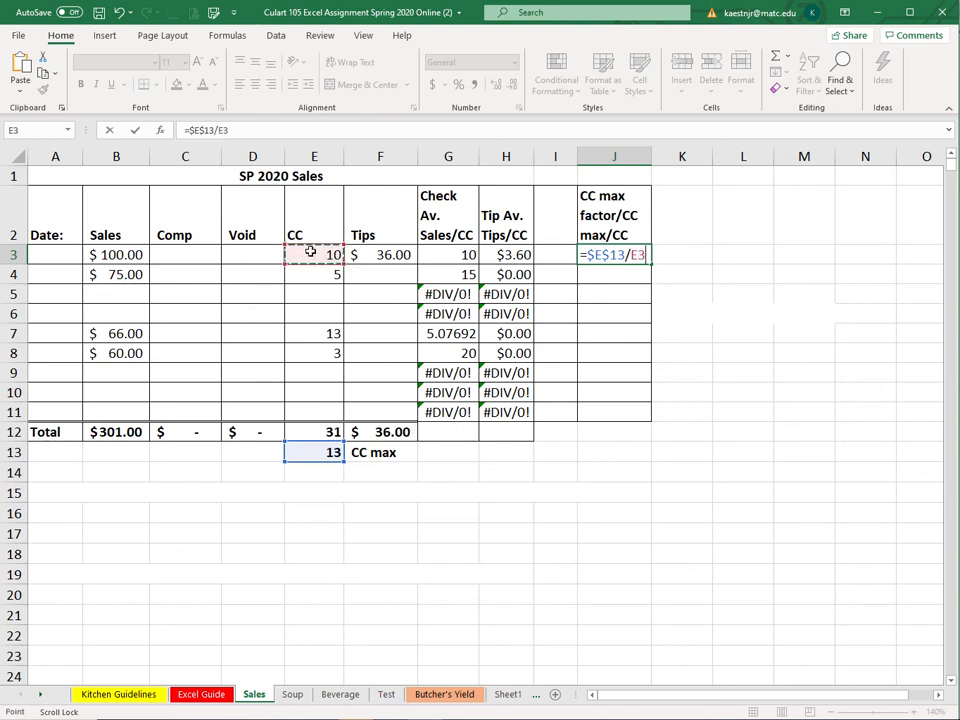
key("Return")
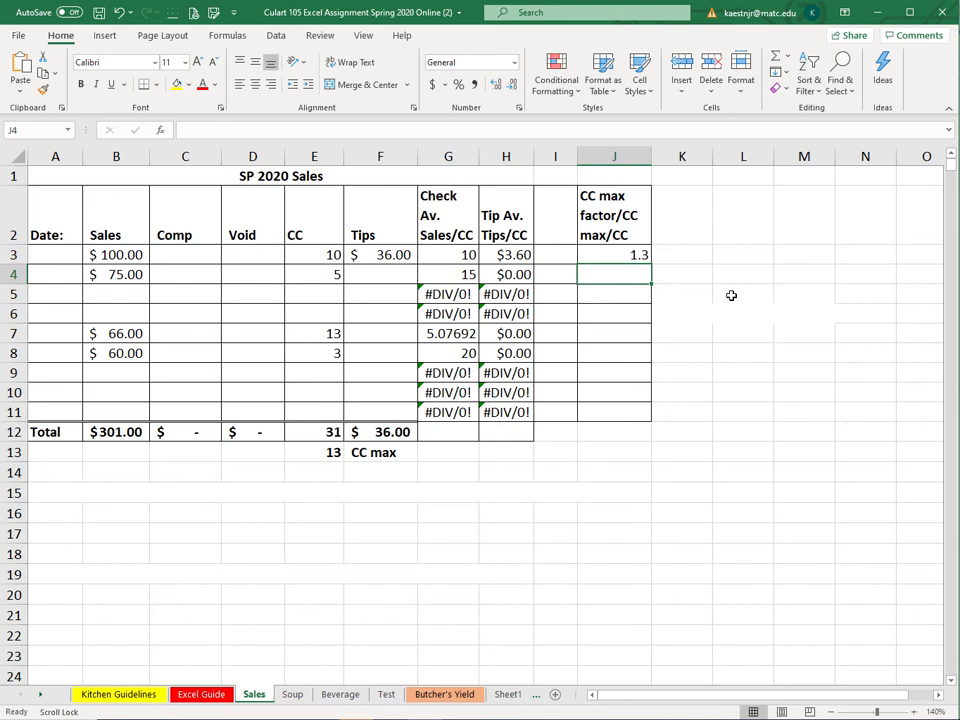
left_click(636, 256)
left_click_drag(651, 264, 660, 418)
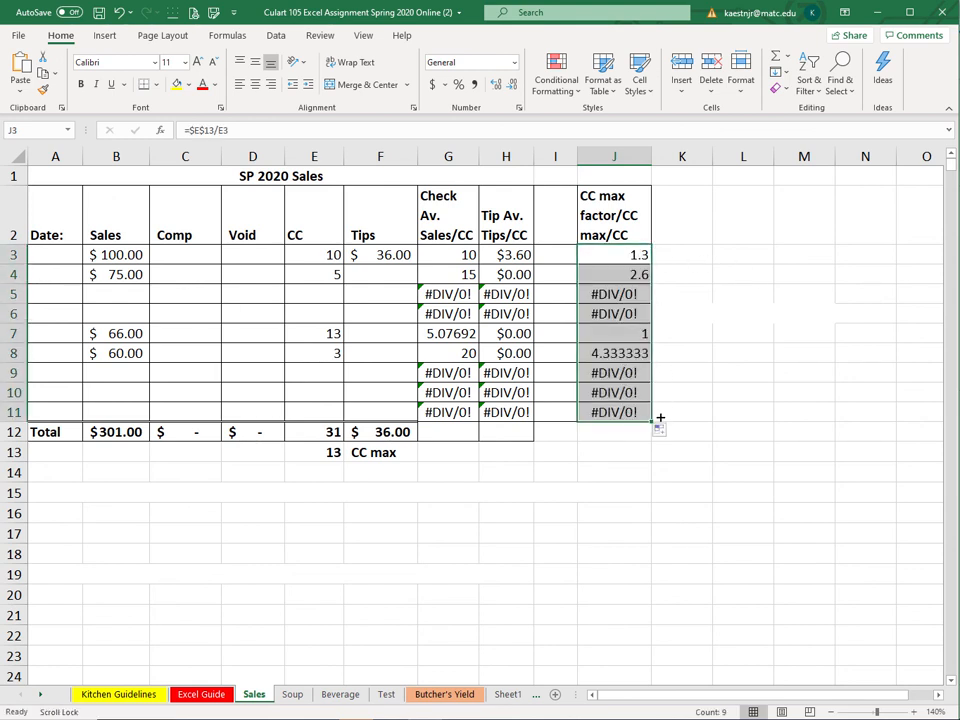